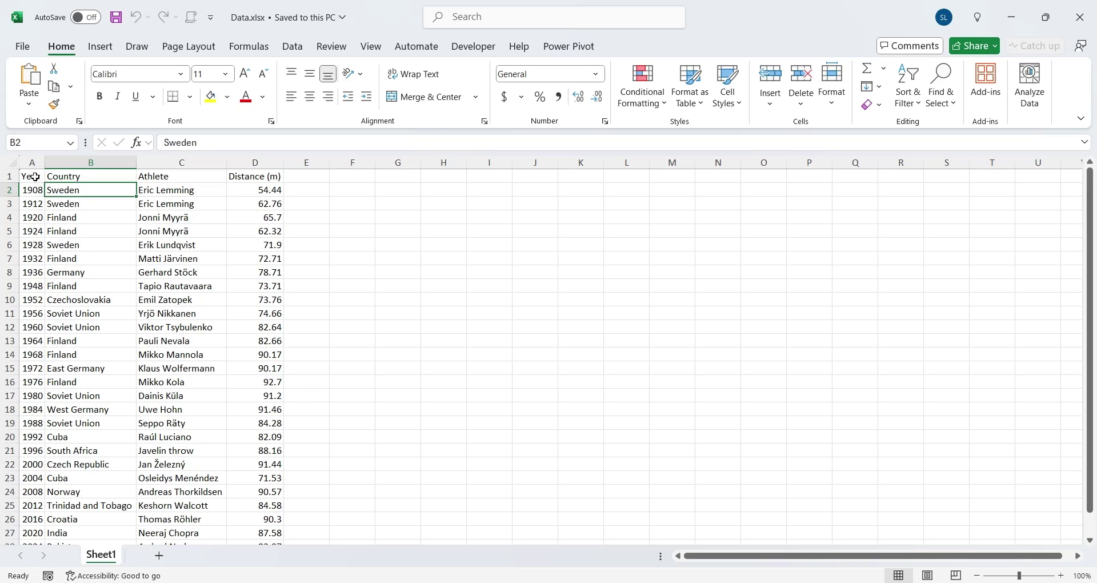
pyautogui.moveTo(35, 177); pyautogui.dragTo(246, 173)
pyautogui.scroll(-4, 333, 296)
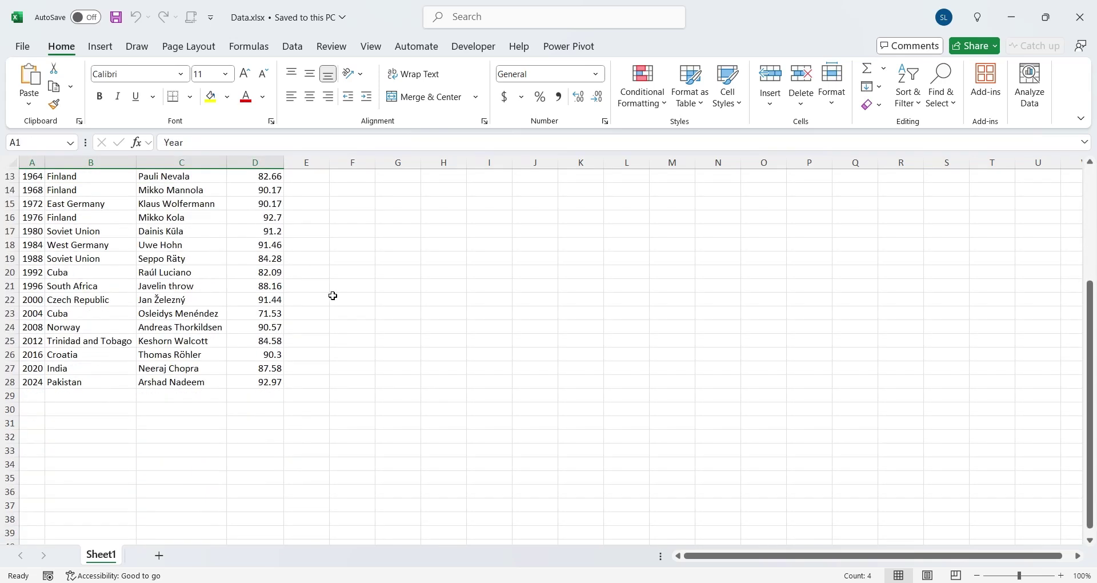
pyautogui.scroll(3, 333, 296)
pyautogui.moveTo(268, 505); pyautogui.dragTo(26, 507)
pyautogui.scroll(1, 217, 441)
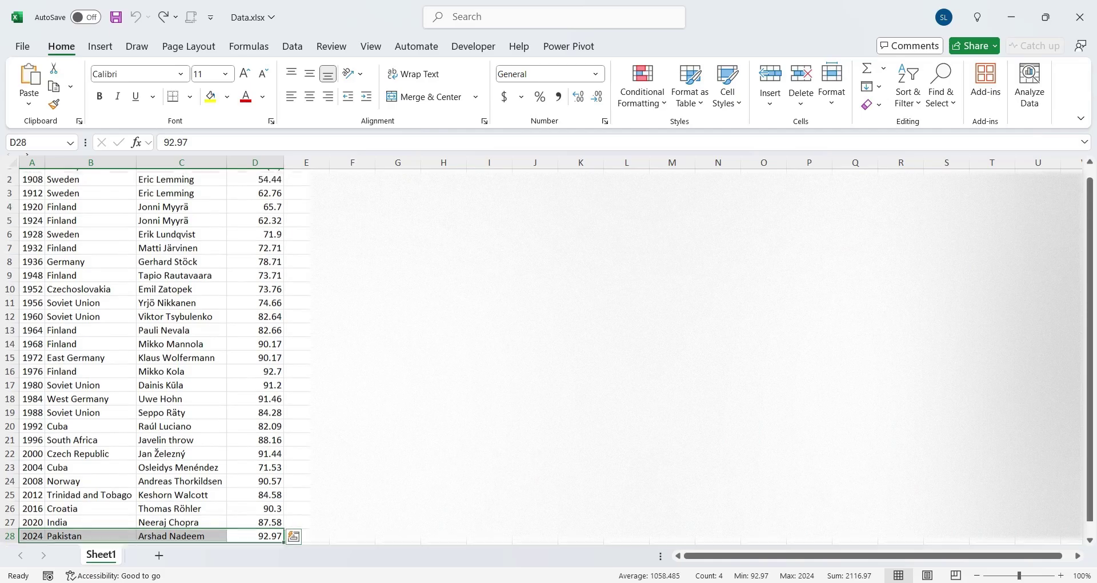
# Ask Gemini for a table of Olympic javelin gold medallists and look over the reply
pyautogui.hotkey('alt', 'Tab')
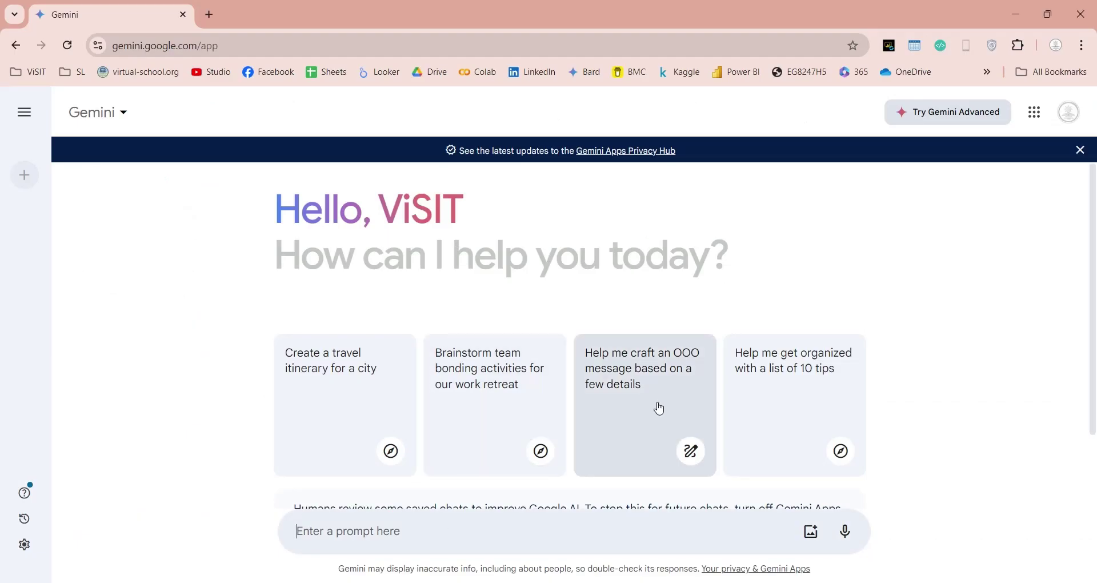
pyautogui.click(439, 530)
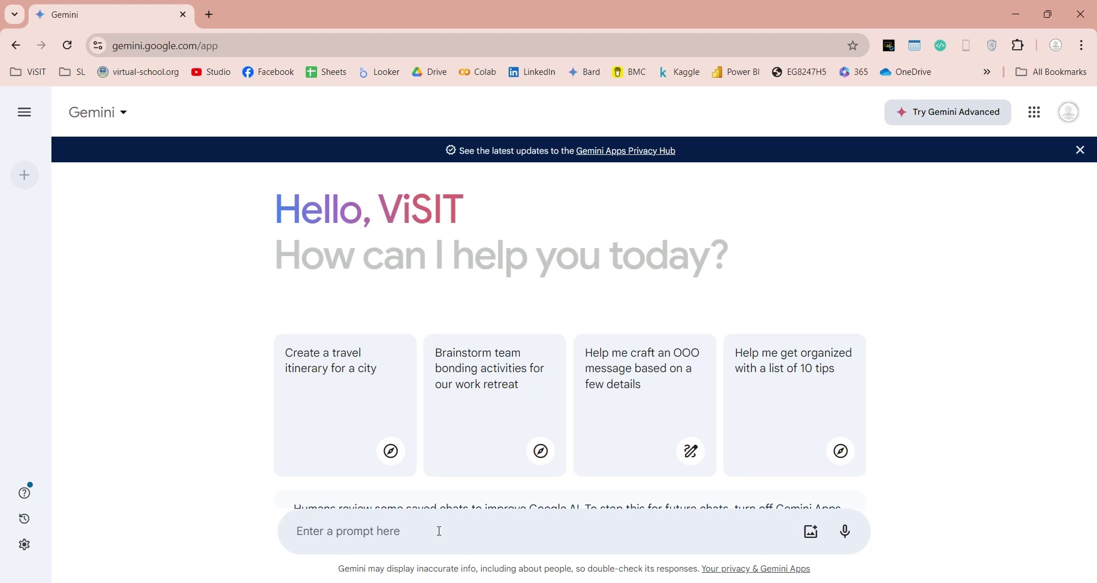
pyautogui.write('create a table of all olympics gold medals in javelin throws with these columns. year, country, athlete, distance')
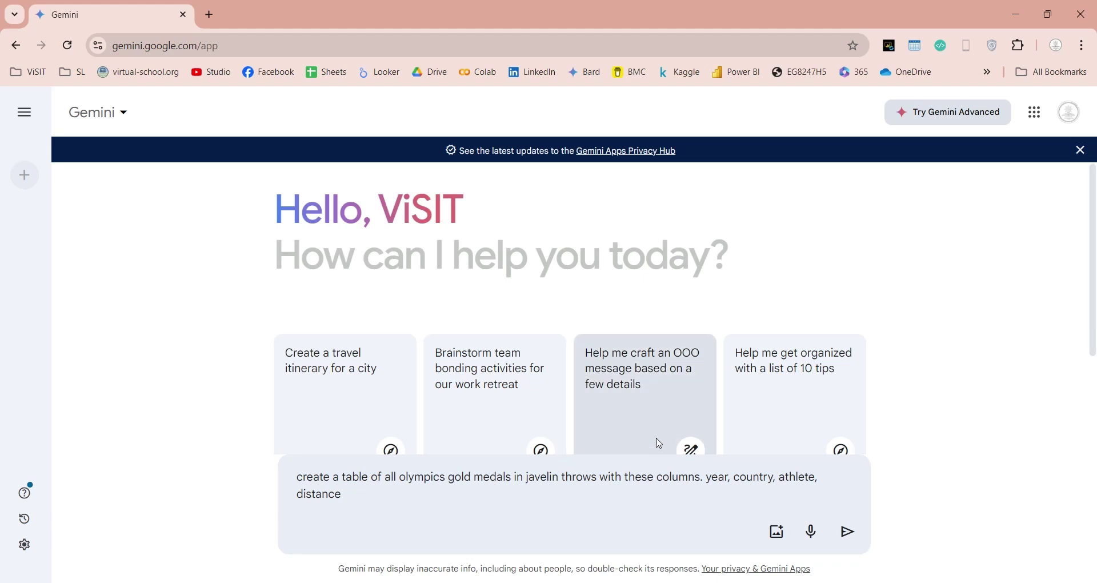
pyautogui.click(848, 531)
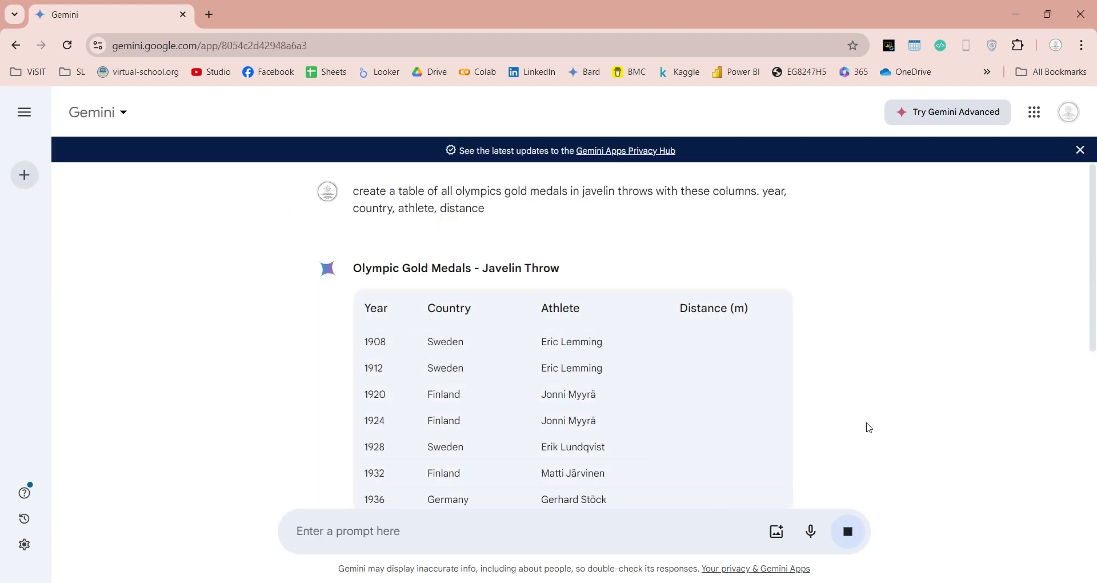
pyautogui.scroll(-3, 867, 432)
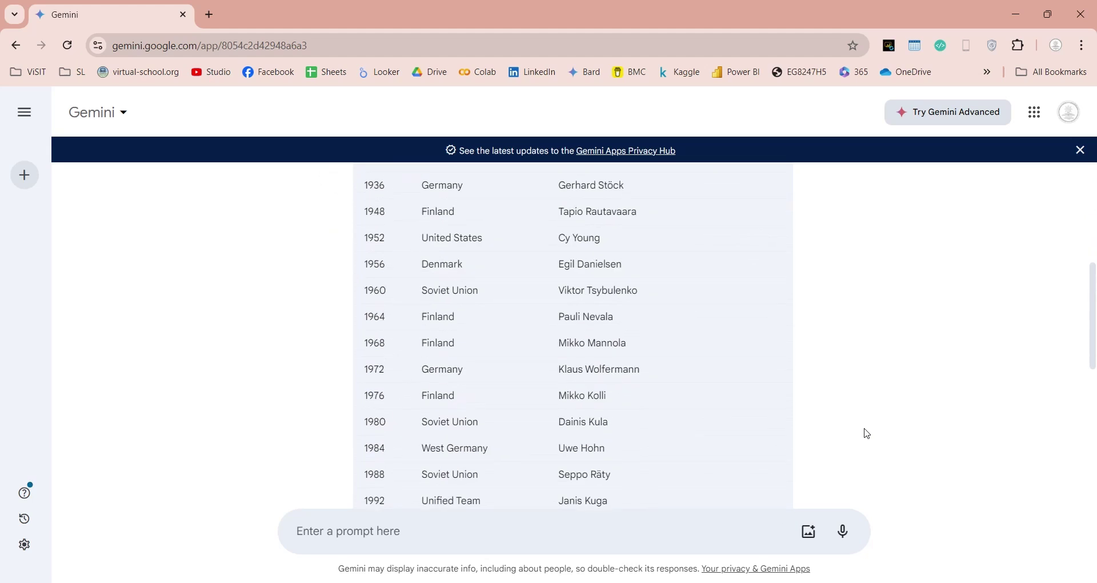
pyautogui.scroll(13, 867, 432)
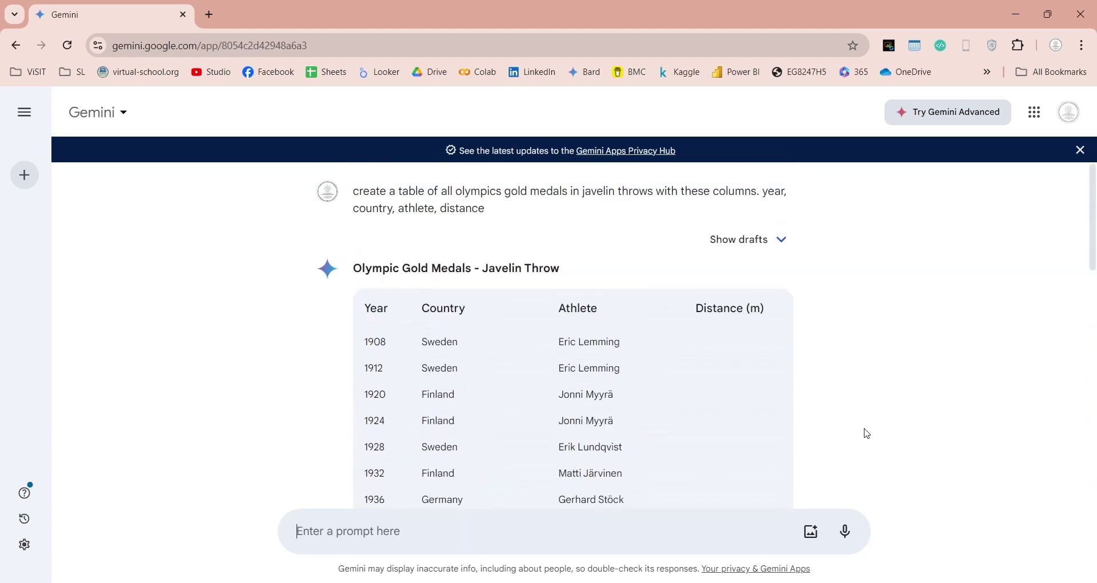
# Edit the Gemini prompt to request distance 'in meters' and regenerate the javelin table
pyautogui.click(811, 195)
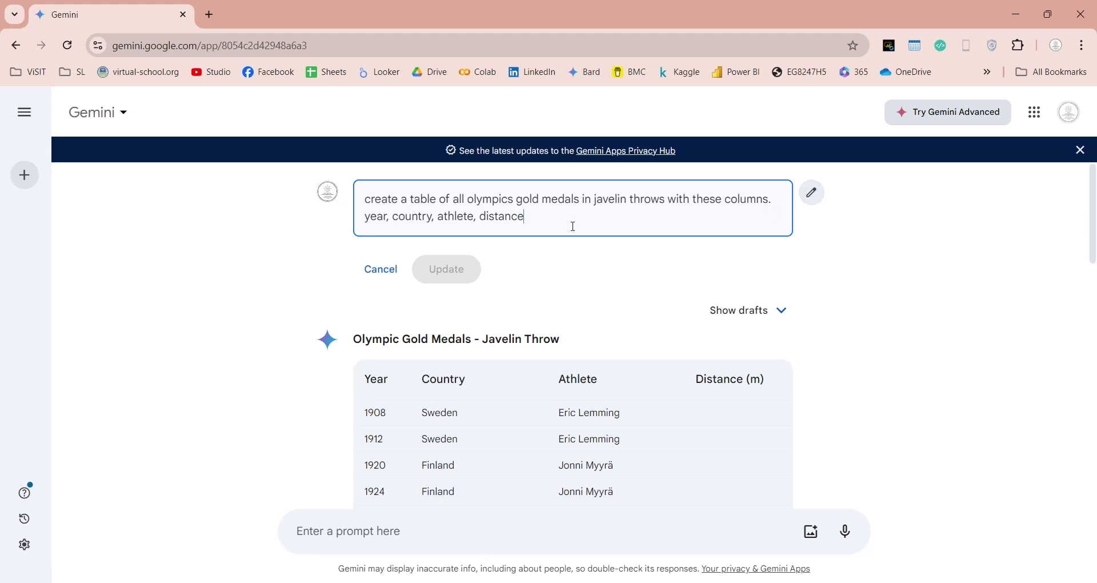
pyautogui.write('in meters')
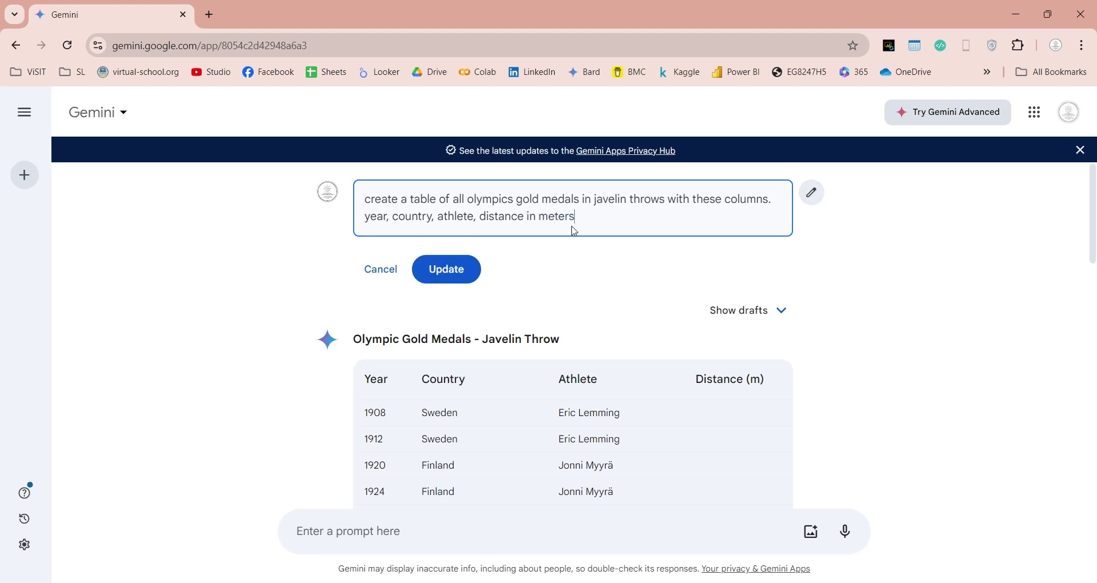
pyautogui.click(463, 269)
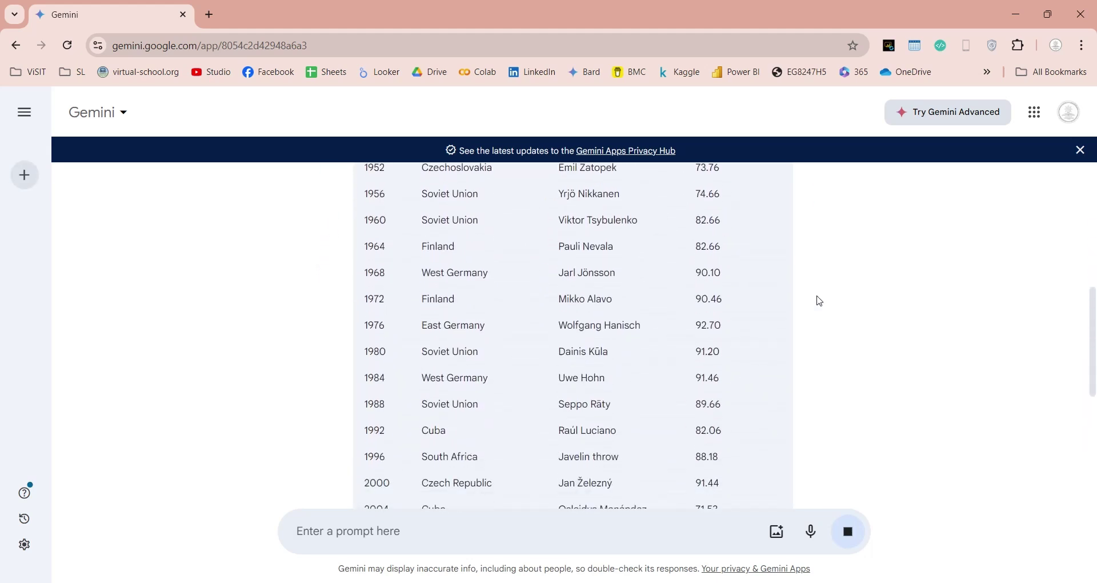
pyautogui.scroll(12, 819, 300)
pyautogui.scroll(2, 819, 300)
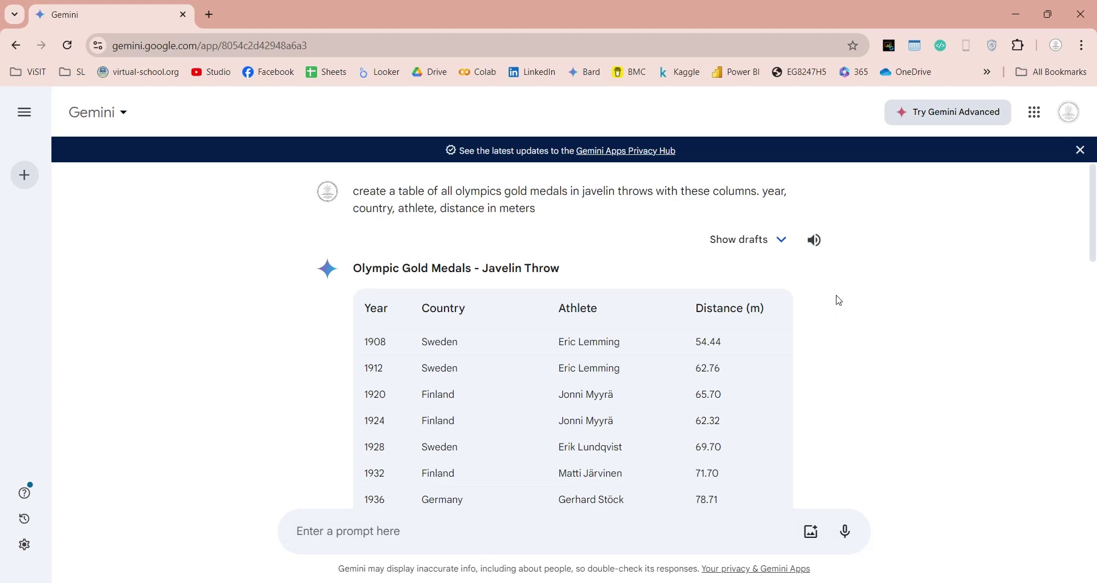
pyautogui.hotkey('alt', 'Tab')
# Import Sheet1 from the Data.xlsx Excel workbook into the report
pyautogui.click(162, 92)
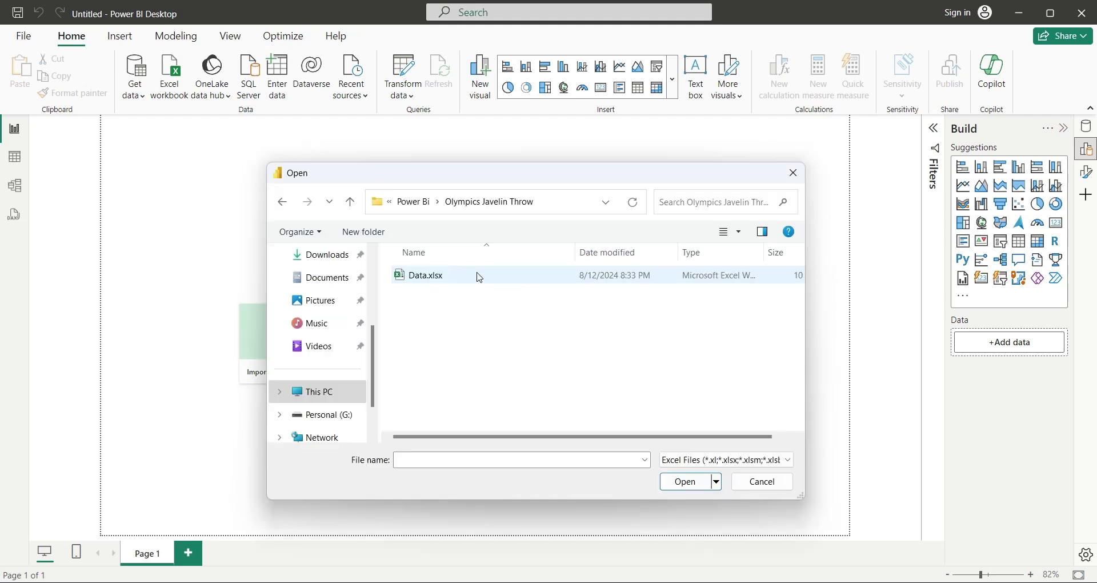
pyautogui.doubleClick(479, 278)
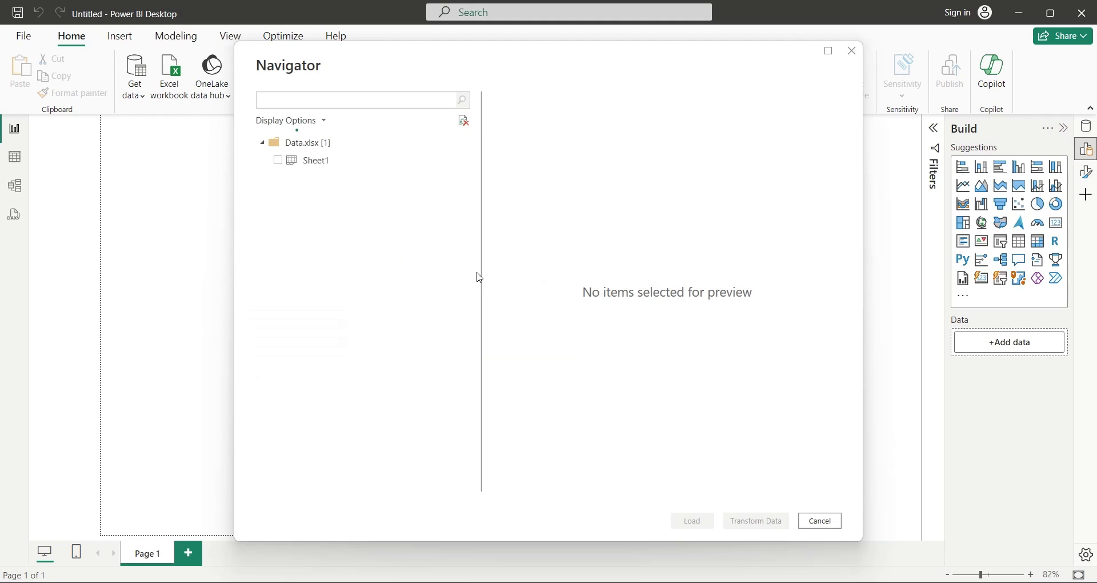
pyautogui.click(278, 160)
pyautogui.click(686, 520)
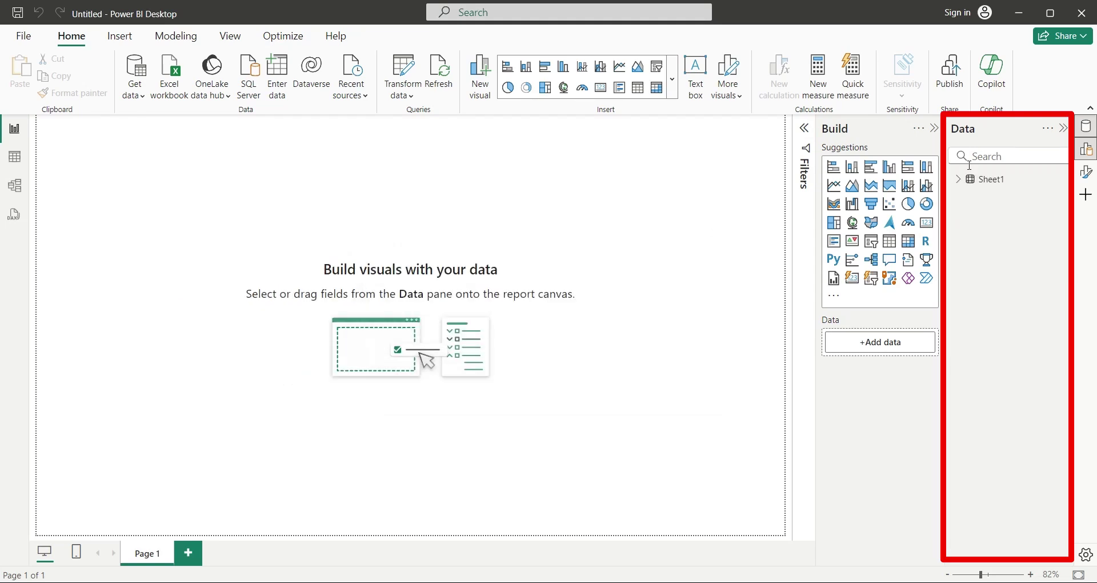
# Add the title 'Olympics Javelin Throws (Gold Medals)' in a wide text box across the top
pyautogui.click(958, 179)
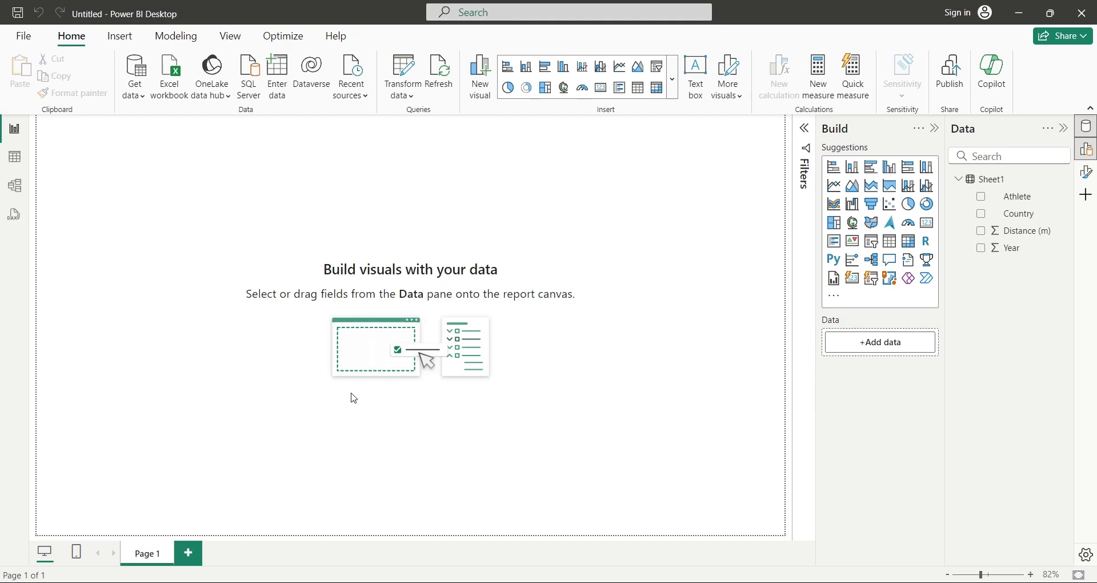
pyautogui.click(695, 77)
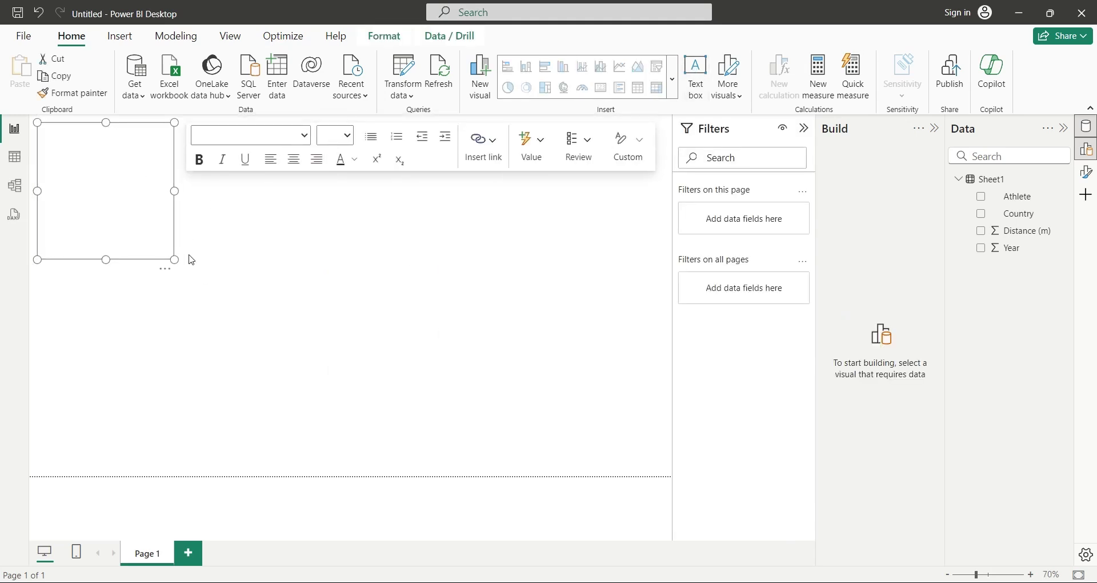
pyautogui.moveTo(175, 255); pyautogui.dragTo(664, 163)
pyautogui.write('Olympics Javelin Throws (Gold Medals)')
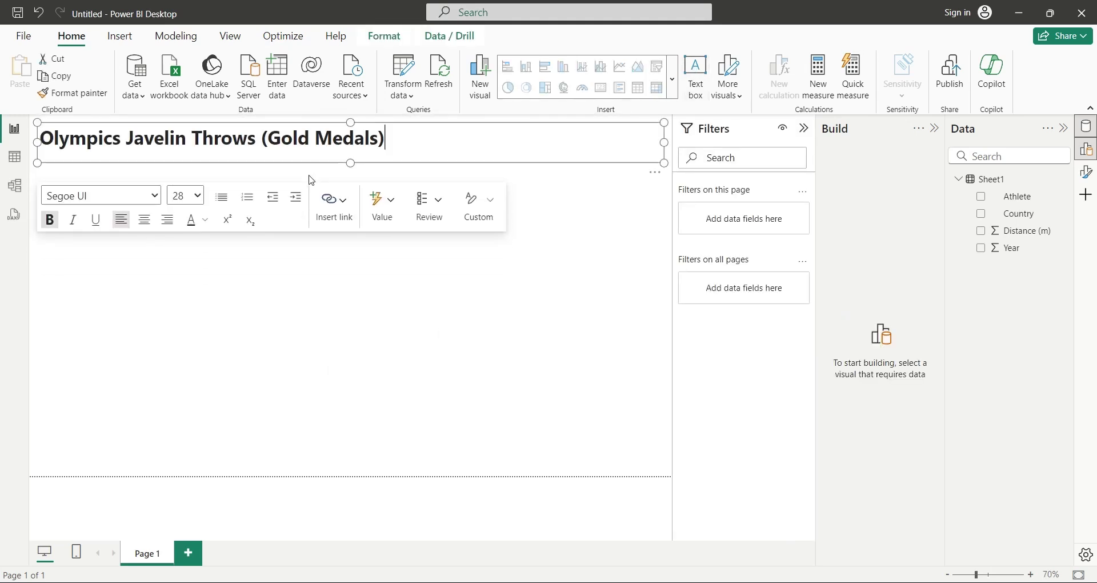
pyautogui.moveTo(351, 163); pyautogui.dragTo(349, 155)
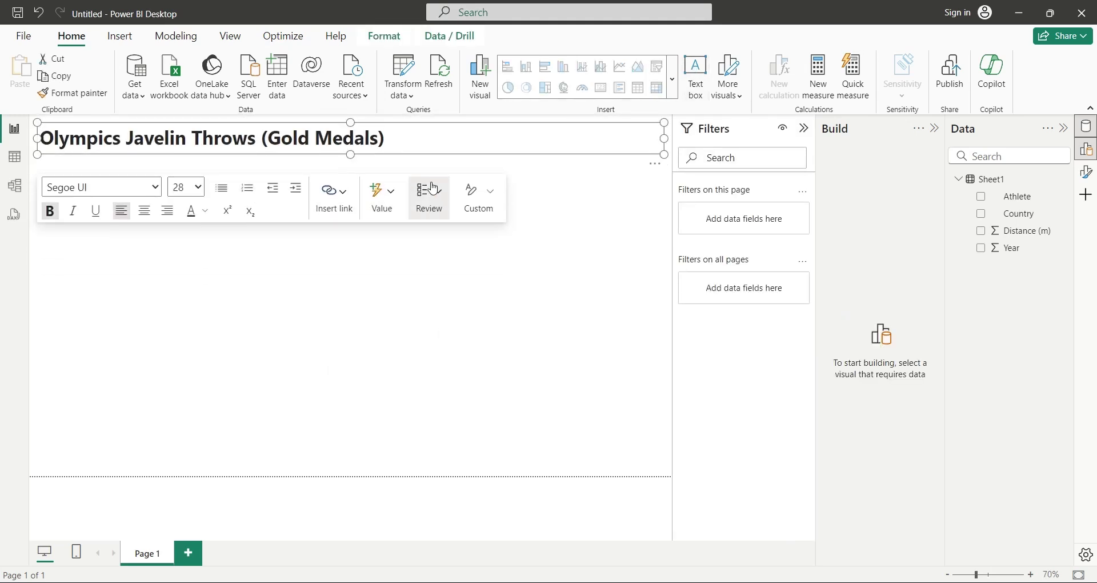
pyautogui.click(550, 187)
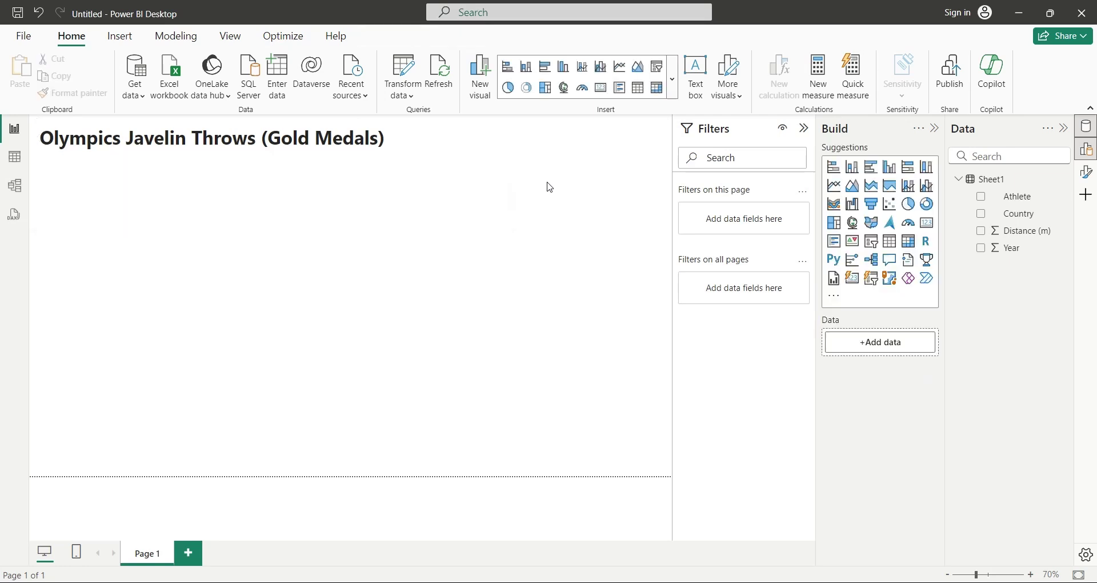
# Add a gauge on the left half of the page with Distance (m) as its value
pyautogui.click(907, 222)
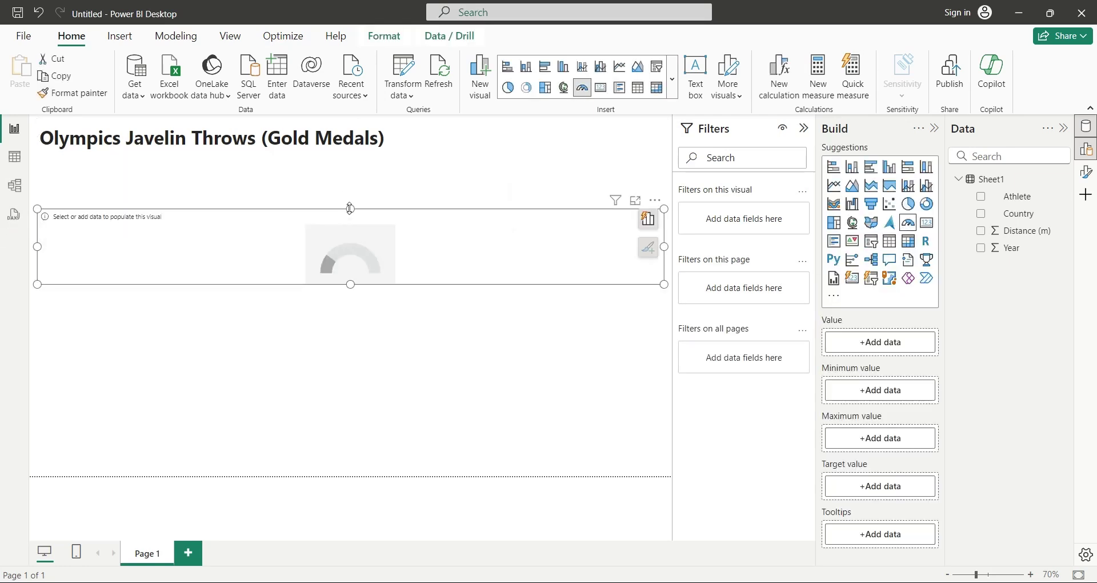
pyautogui.moveTo(350, 209); pyautogui.dragTo(357, 165)
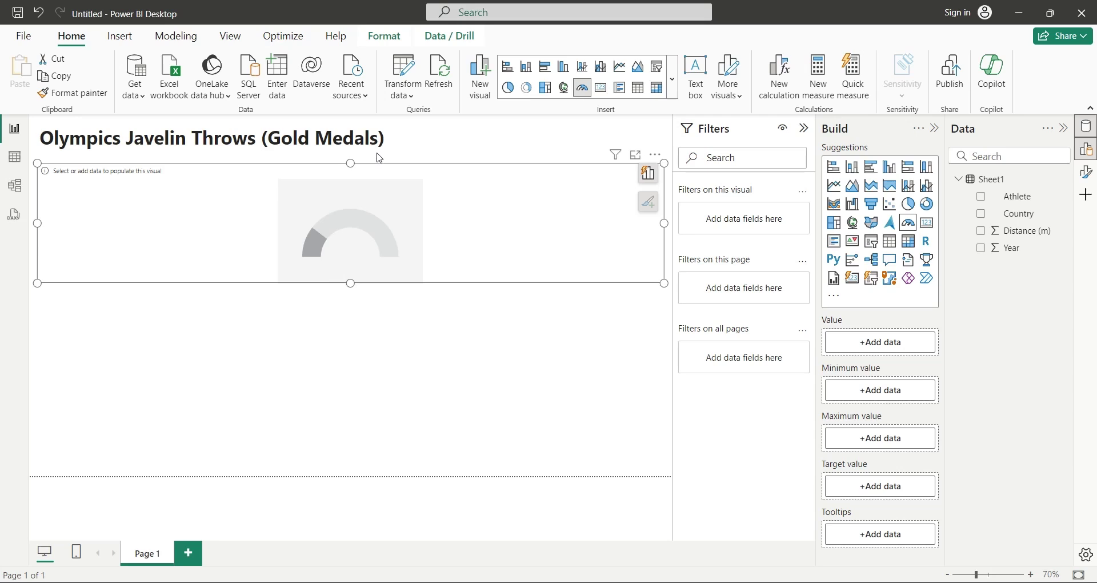
pyautogui.moveTo(664, 224); pyautogui.dragTo(350, 233)
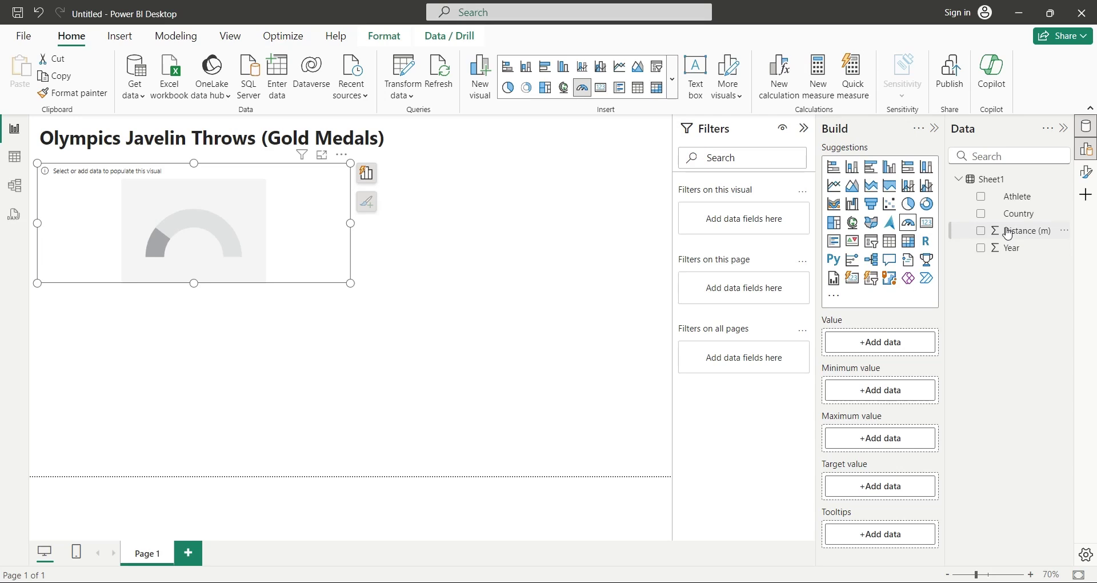
pyautogui.moveTo(1008, 233); pyautogui.dragTo(903, 346)
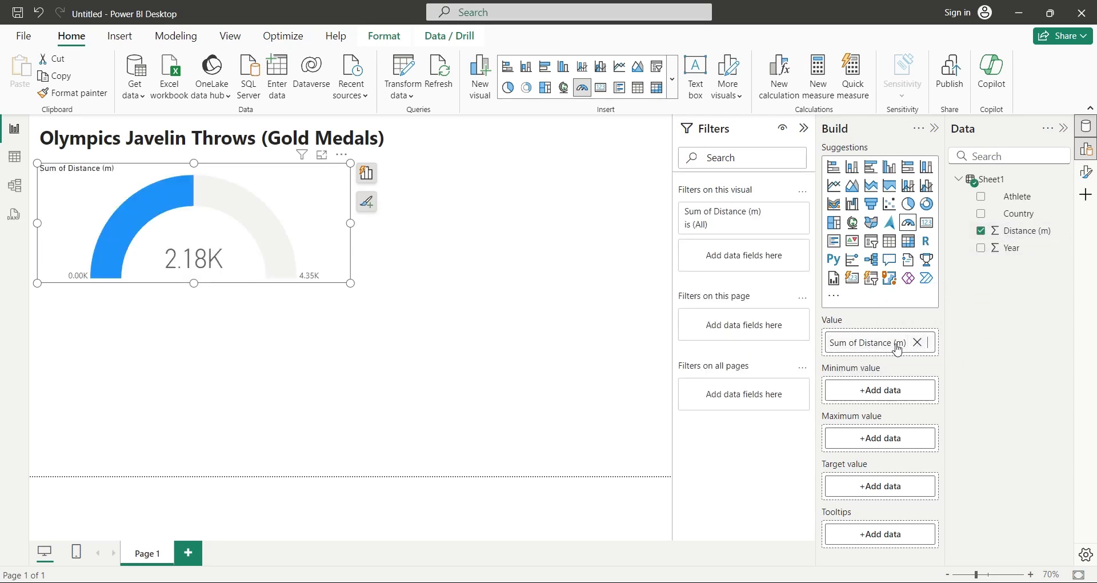
# Change the gauge's Distance (m) summarization from Sum to Maximum
pyautogui.click(897, 350)
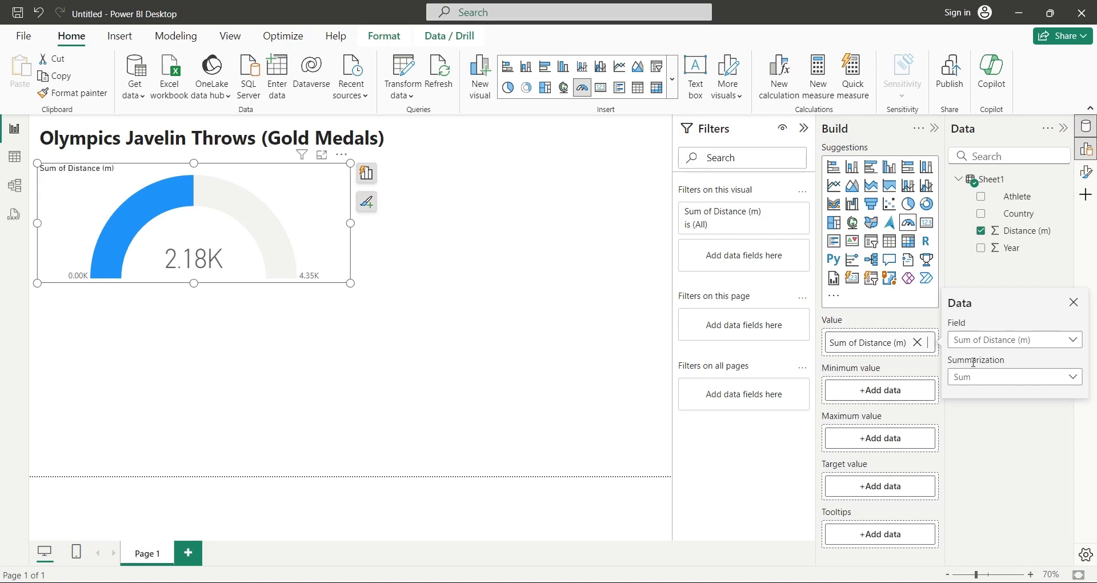
pyautogui.click(981, 377)
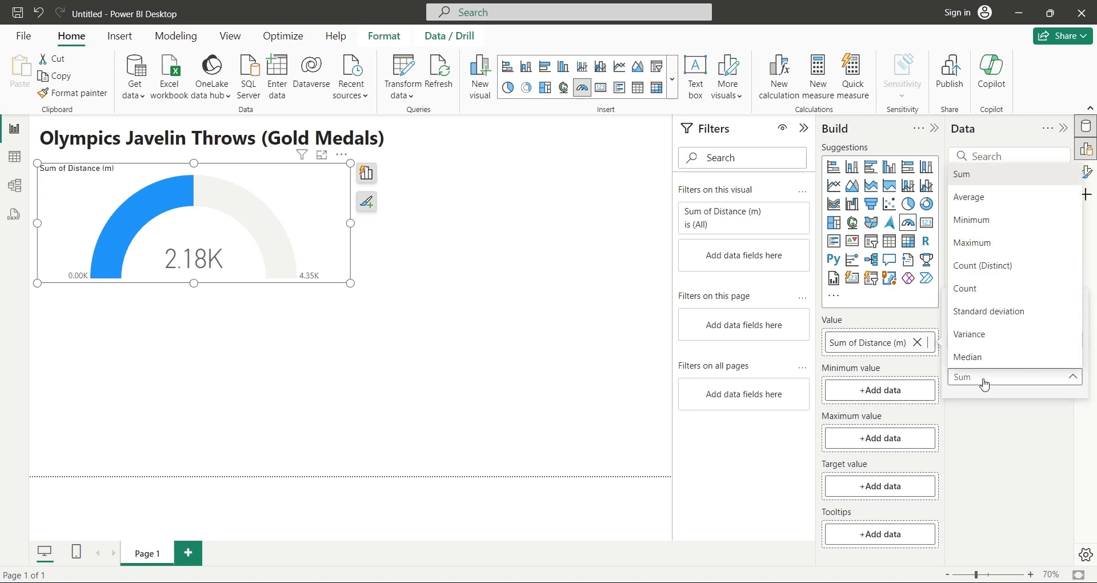
pyautogui.click(982, 245)
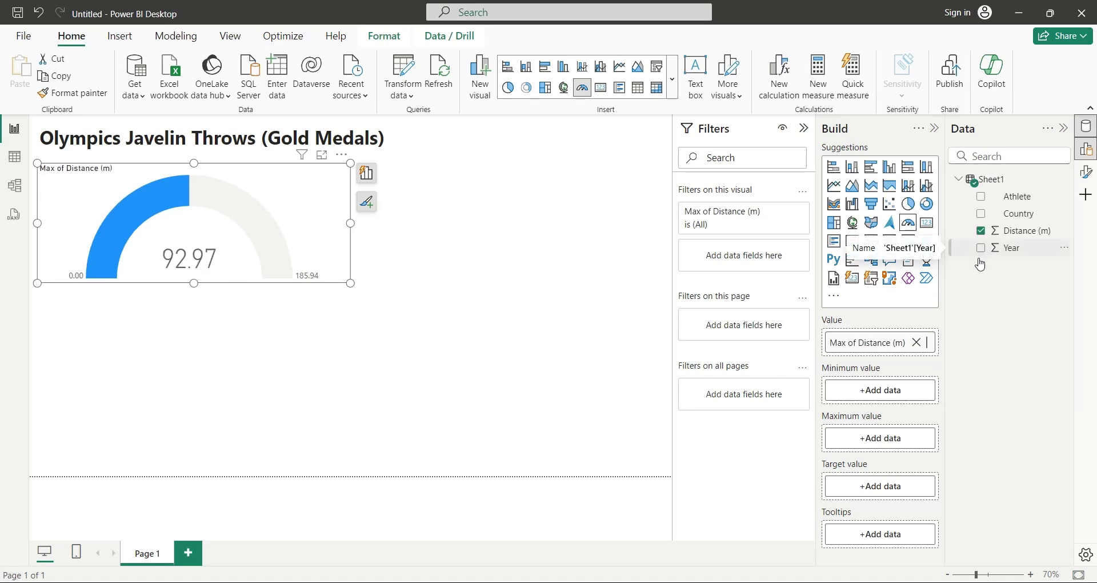
# Rename the gauge's value field to 'Maximum Distance (m)'
pyautogui.doubleClick(887, 351)
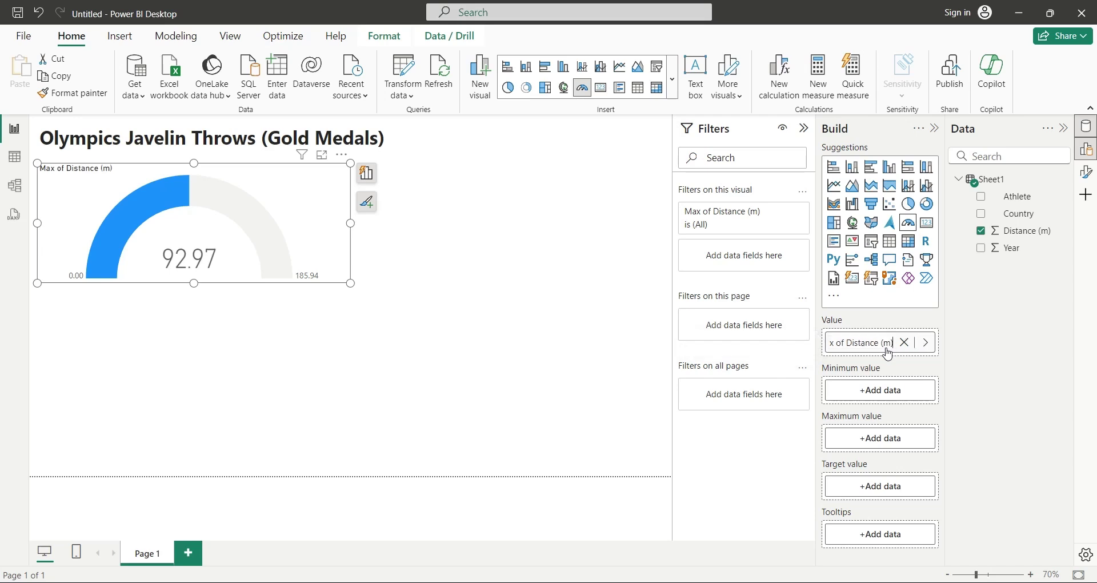
pyautogui.doubleClick(847, 342)
pyautogui.write('imum')
pyautogui.press('Return')
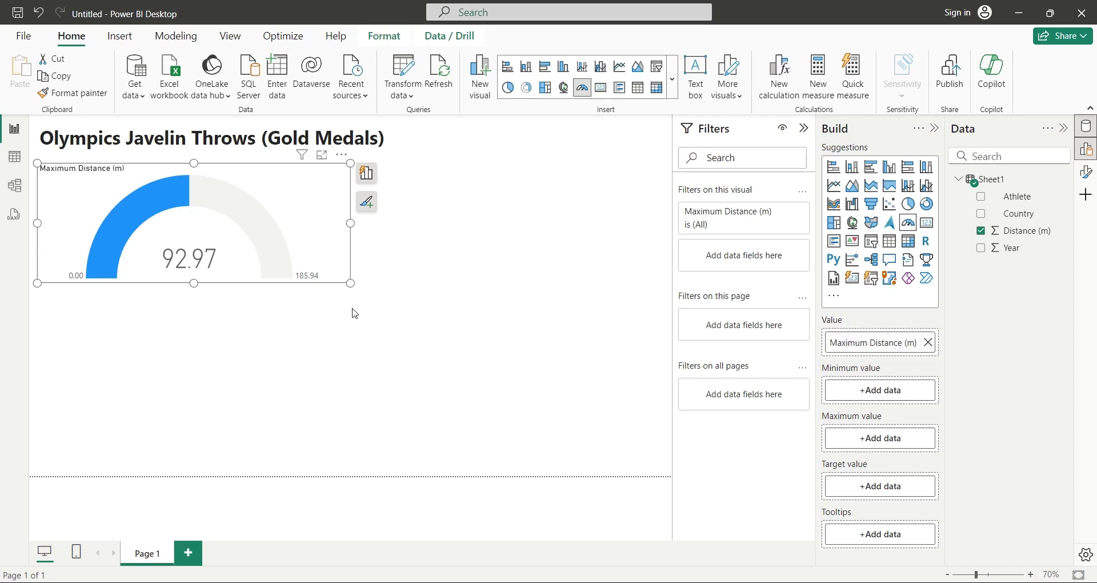
pyautogui.click(349, 311)
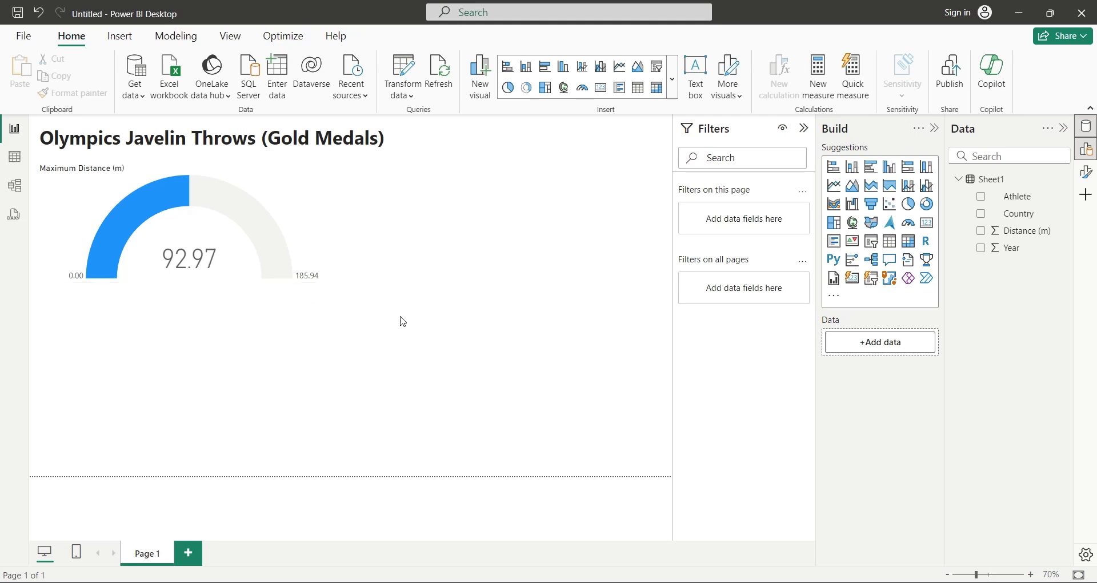
# Verify in Excel that column D's maximum distance is 92.97, matching the gauge
pyautogui.click(118, 574)
pyautogui.hotkey('ctrl', 'Up')
pyautogui.hotkey('ctrl', 'shift', 'Down')
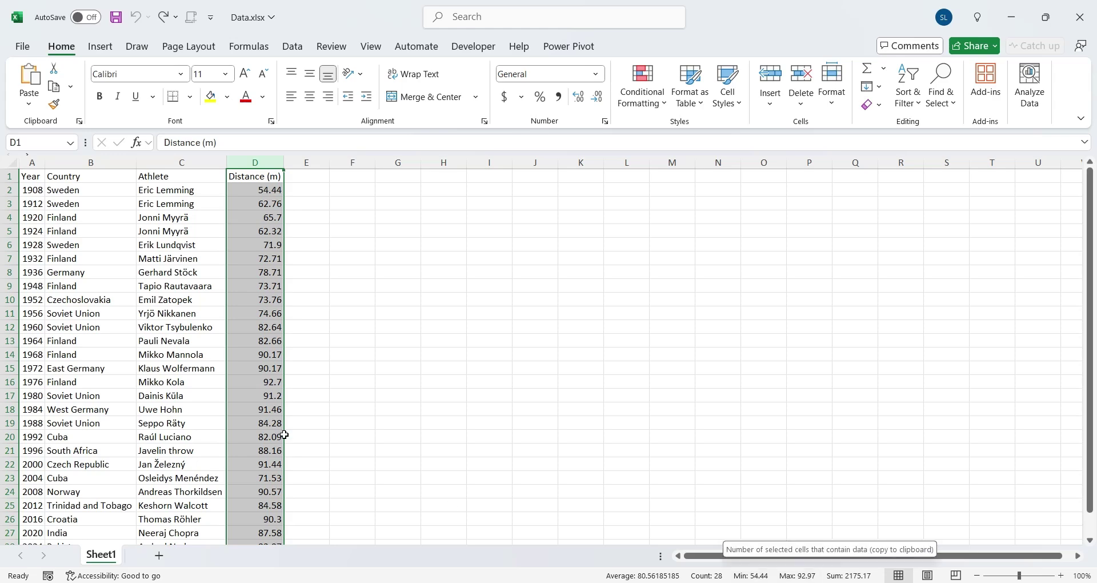
pyautogui.hotkey('alt', 'Tab')
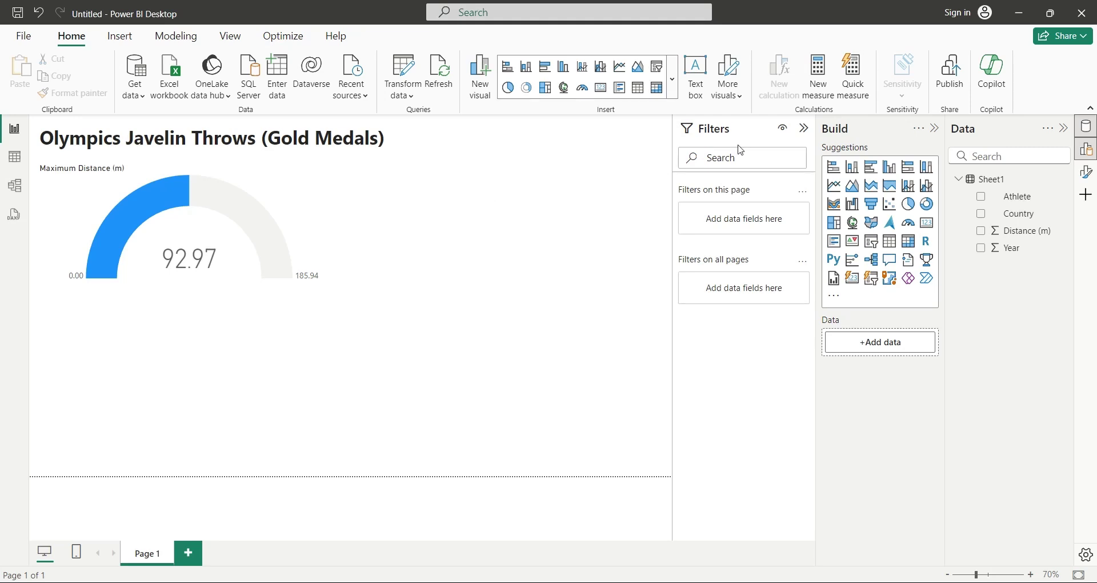
# Create a measure Min = 50 in Sheet1 and begin a second measure
pyautogui.click(815, 94)
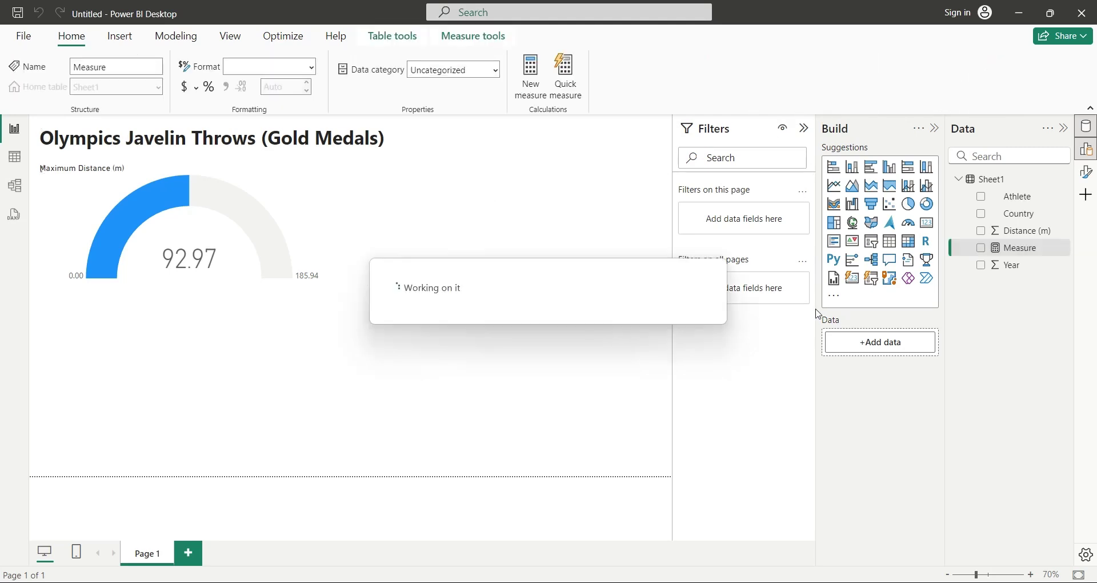
pyautogui.write('Min')
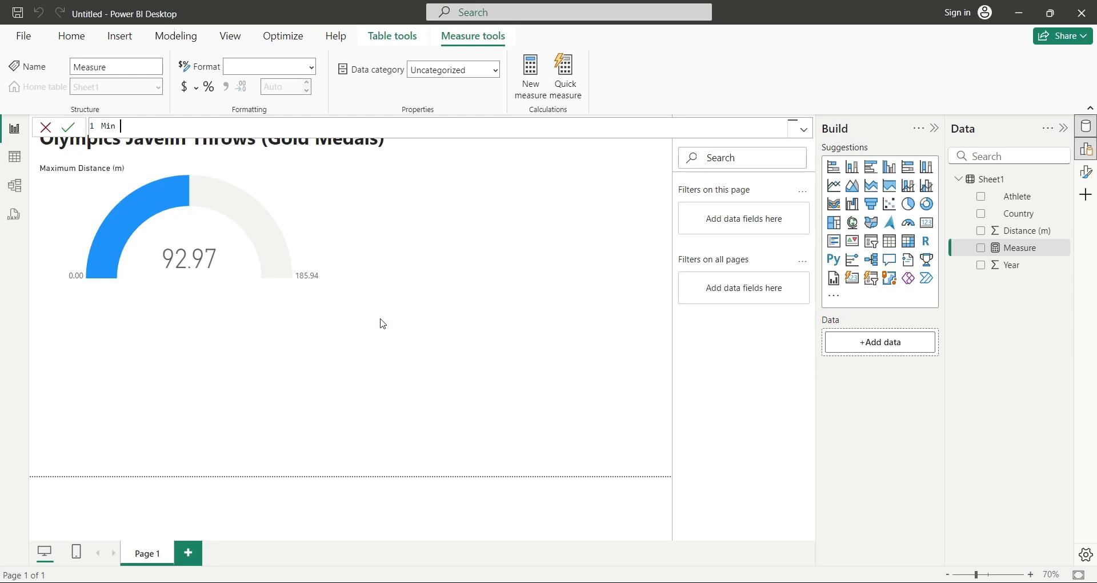
pyautogui.write(' = 50')
pyautogui.press('Return')
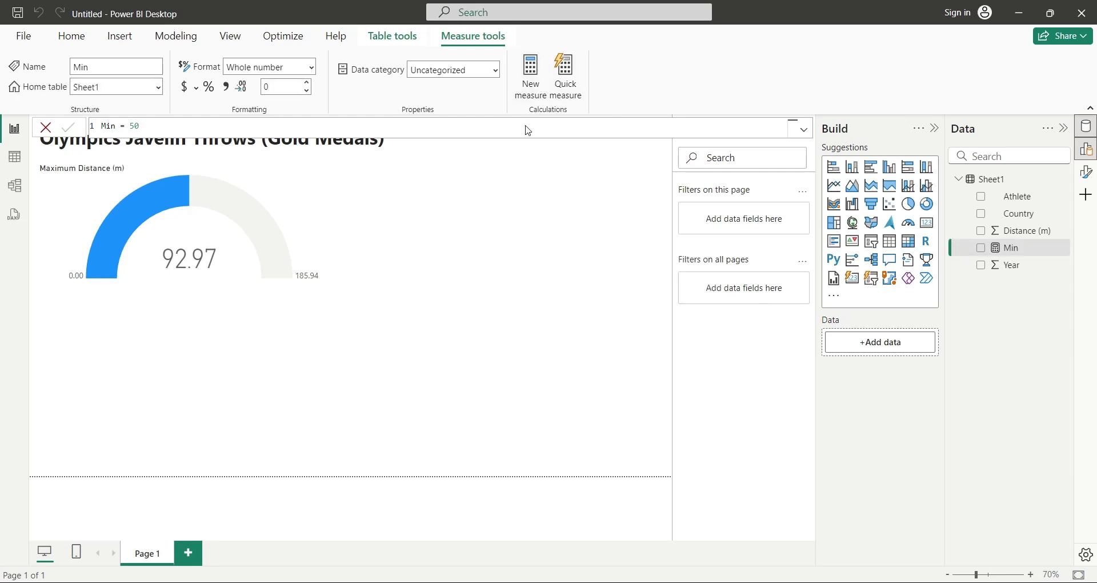
pyautogui.write('M')
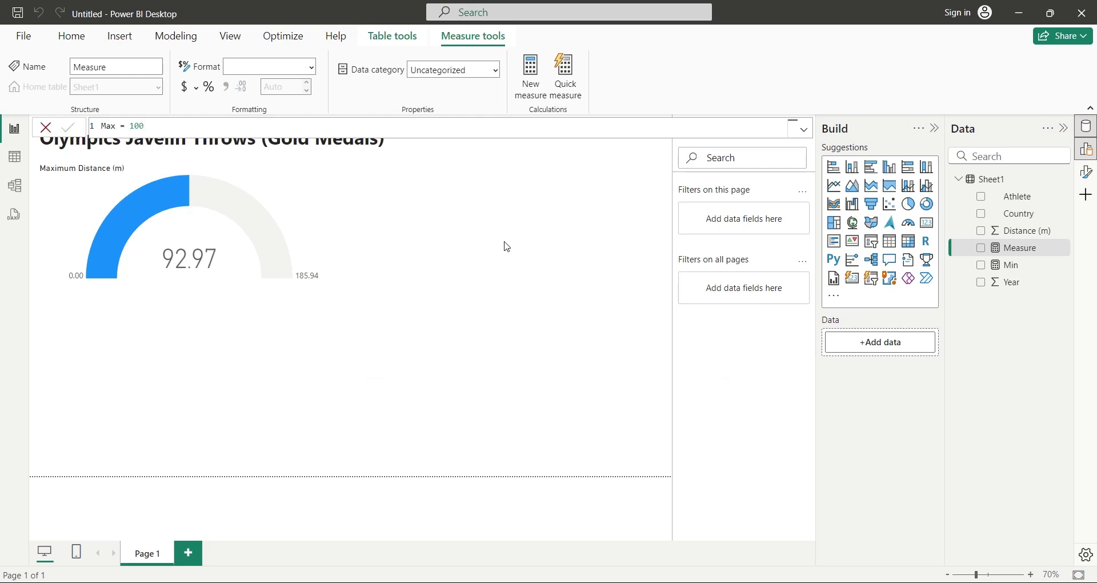
# Finish the Max = 100 measure and use Min and Max as the gauge's minimum and maximum
pyautogui.press('Return')
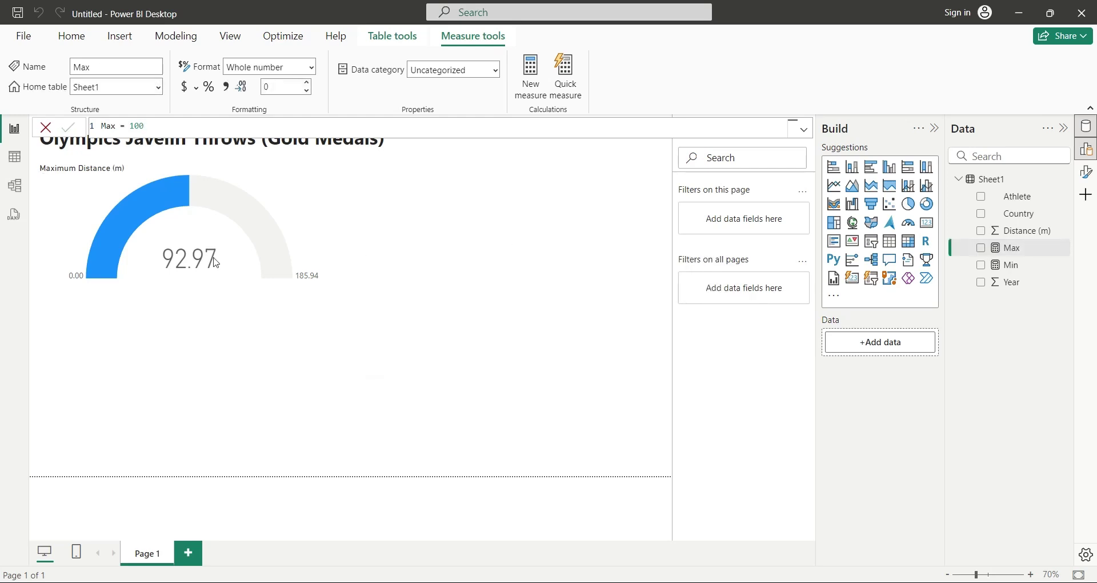
pyautogui.click(580, 264)
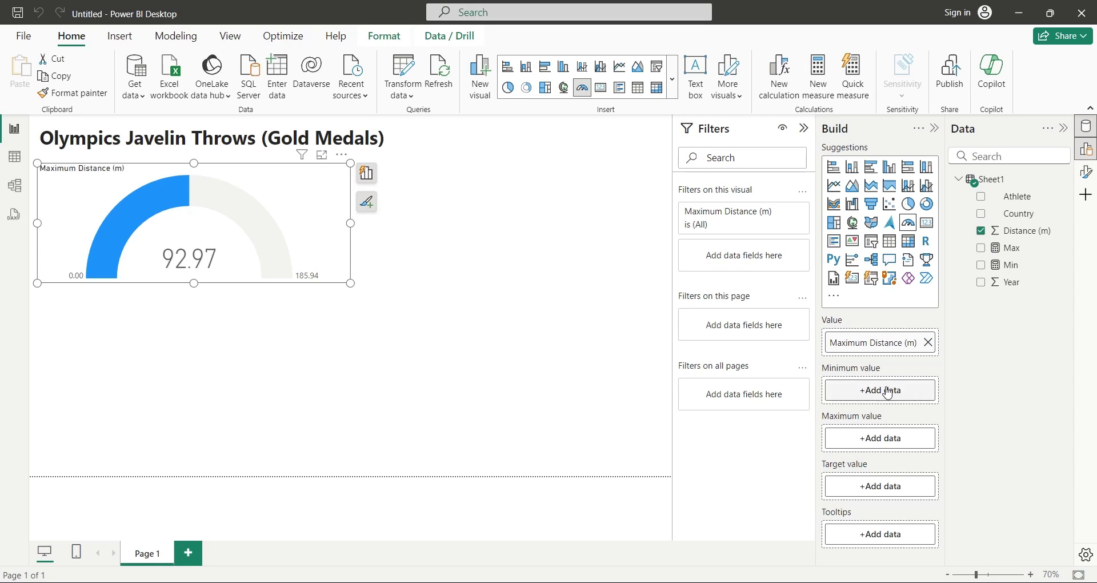
pyautogui.moveTo(1006, 266); pyautogui.dragTo(912, 406)
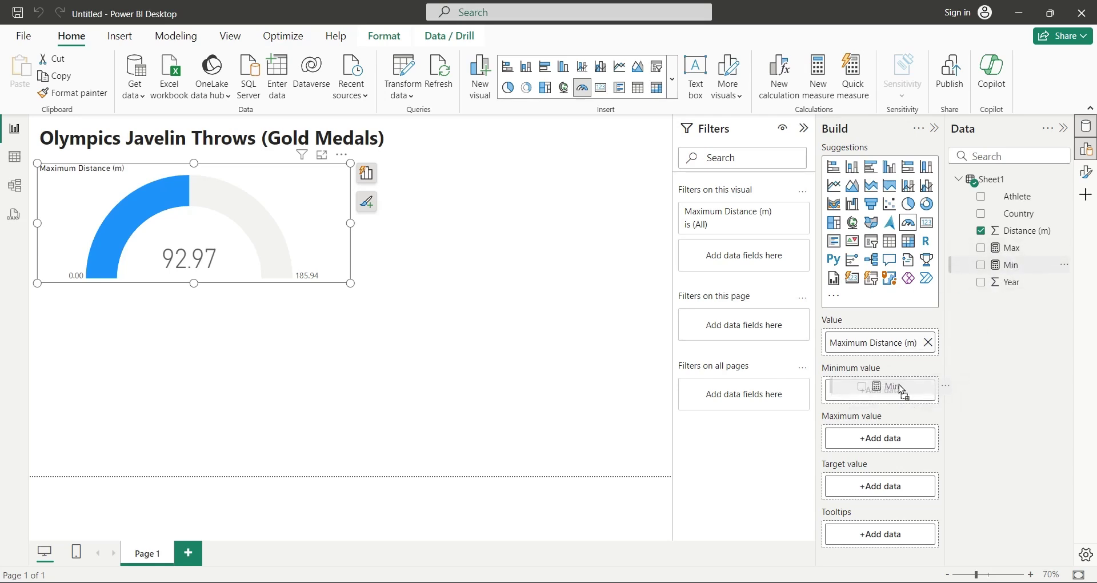
pyautogui.moveTo(902, 390); pyautogui.dragTo(901, 391)
pyautogui.moveTo(1010, 249); pyautogui.dragTo(892, 446)
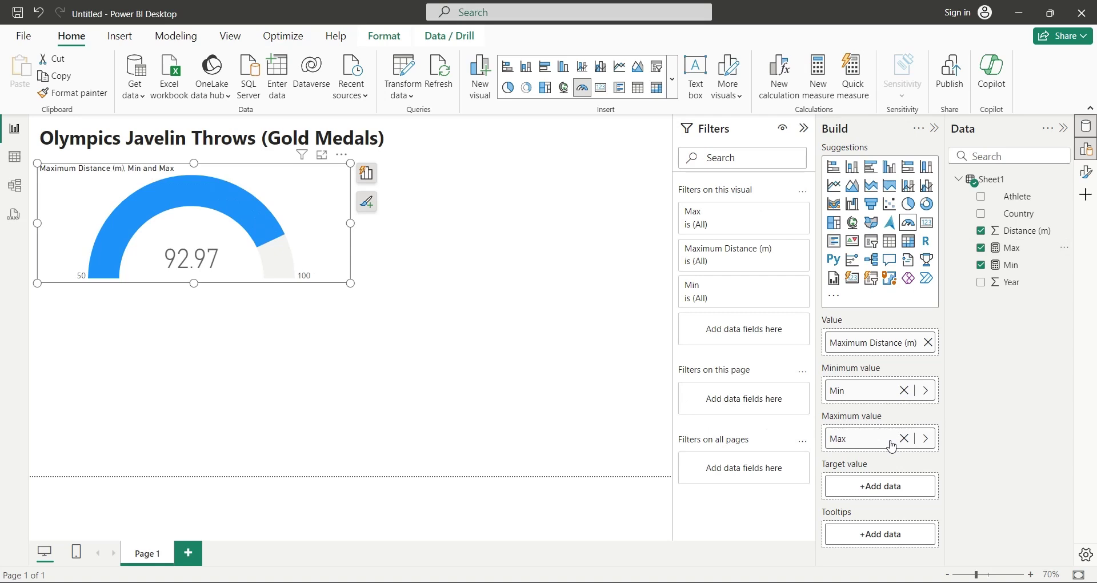
# Place a multi-row card to the right of the gauge and size it
pyautogui.click(462, 313)
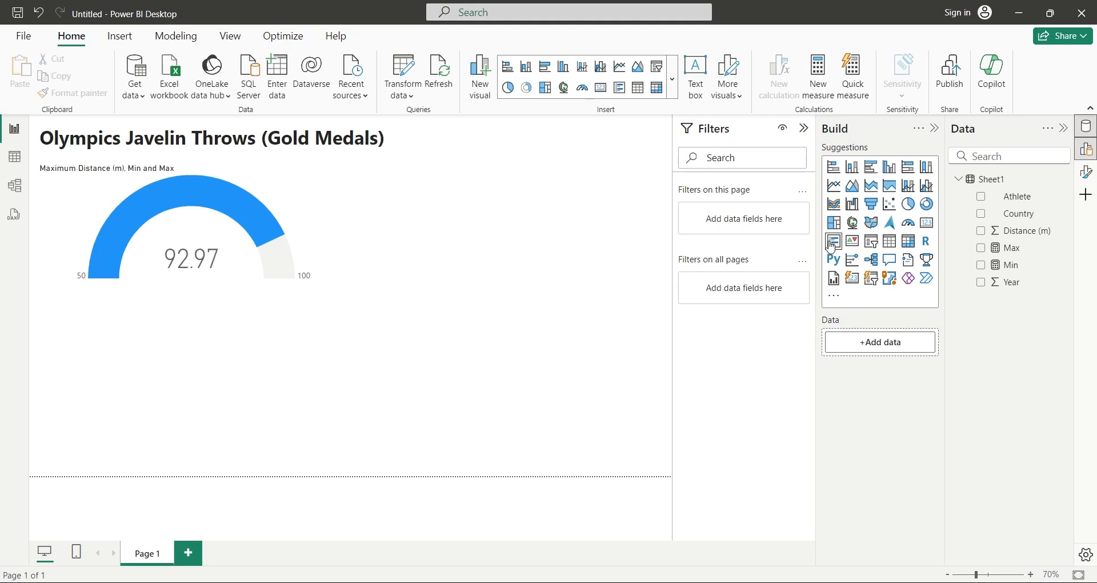
pyautogui.moveTo(303, 309); pyautogui.dragTo(612, 183)
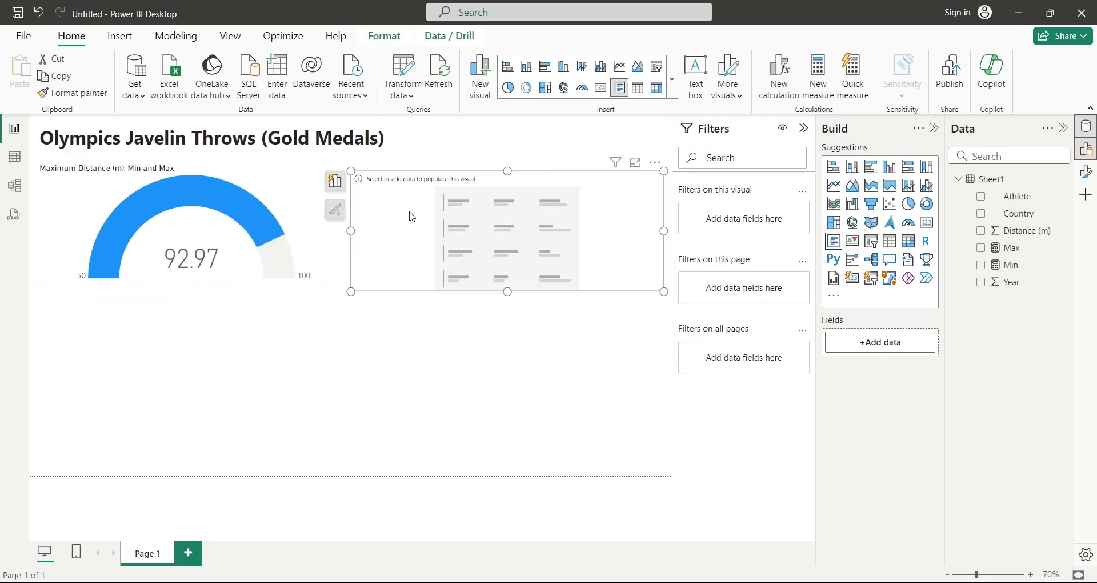
pyautogui.moveTo(351, 239); pyautogui.dragTo(358, 239)
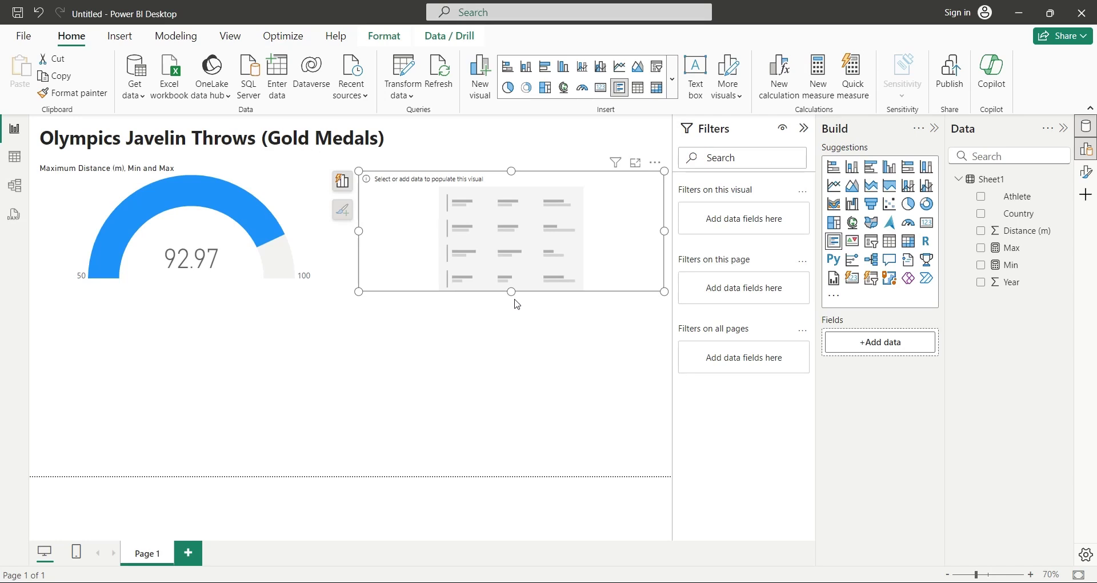
pyautogui.moveTo(511, 292); pyautogui.dragTo(512, 260)
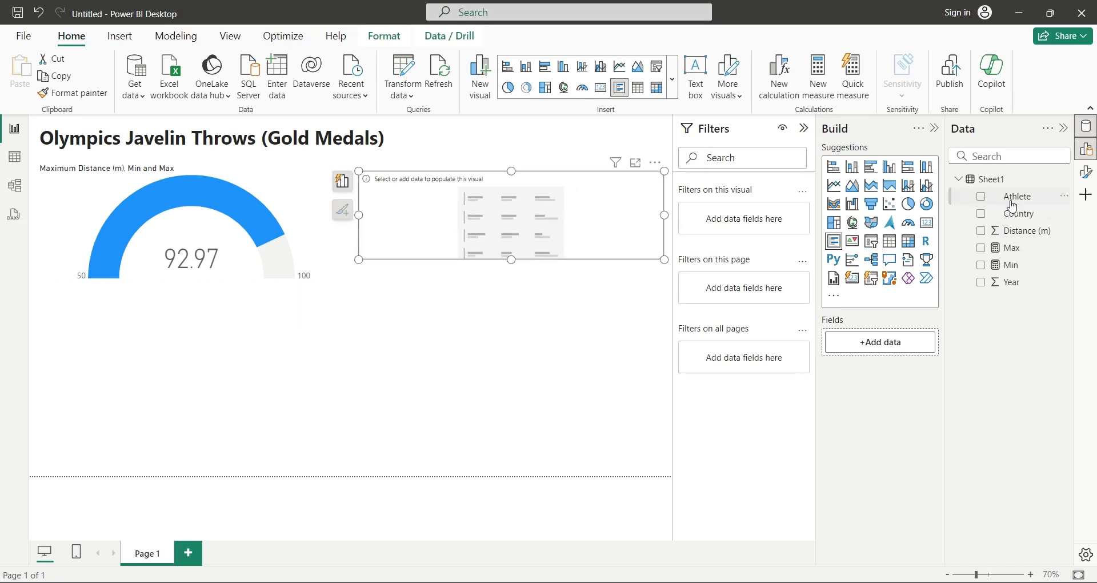
# Add Year (renamed from Sum of Year), Country, Athlete and Distance (m) to the card
pyautogui.click(1013, 282)
pyautogui.moveTo(862, 343); pyautogui.dragTo(813, 343)
pyautogui.write('Year')
pyautogui.press('Return')
pyautogui.click(1016, 196)
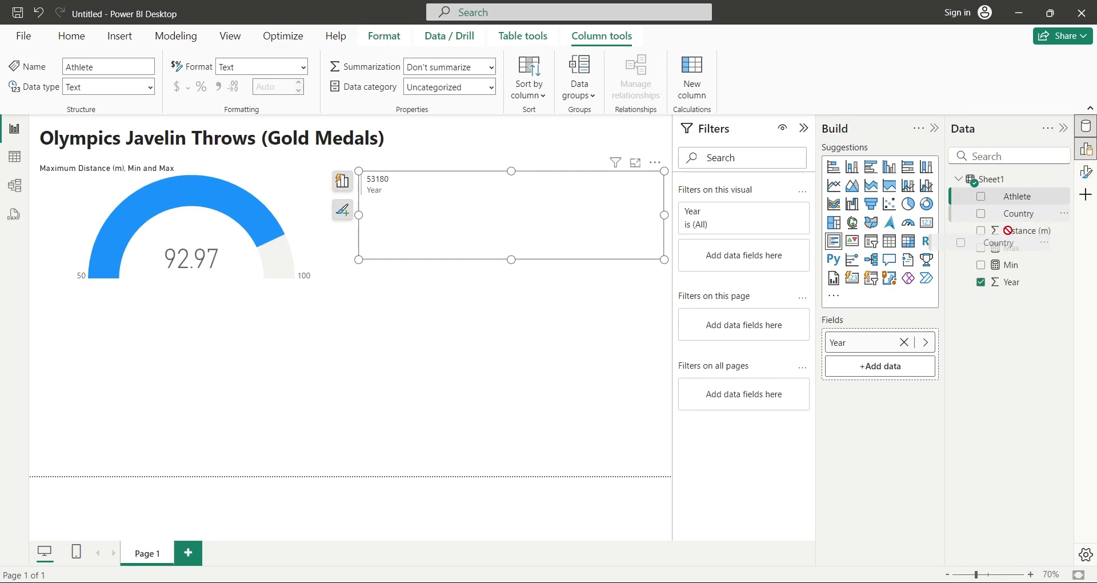
pyautogui.click(981, 213)
pyautogui.moveTo(1011, 197); pyautogui.dragTo(901, 392)
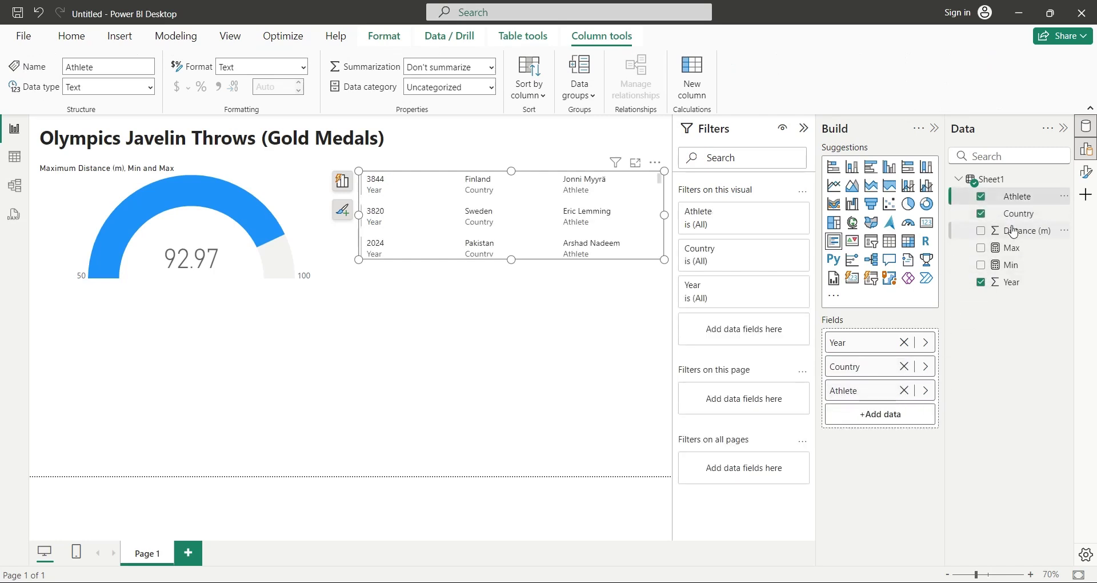
pyautogui.moveTo(1011, 231); pyautogui.dragTo(727, 416)
pyautogui.doubleClick(890, 418)
# Rename the card's field to Distance (m) and add a Distance (m) visual filter
pyautogui.press('BackSpace')
pyautogui.press('Return')
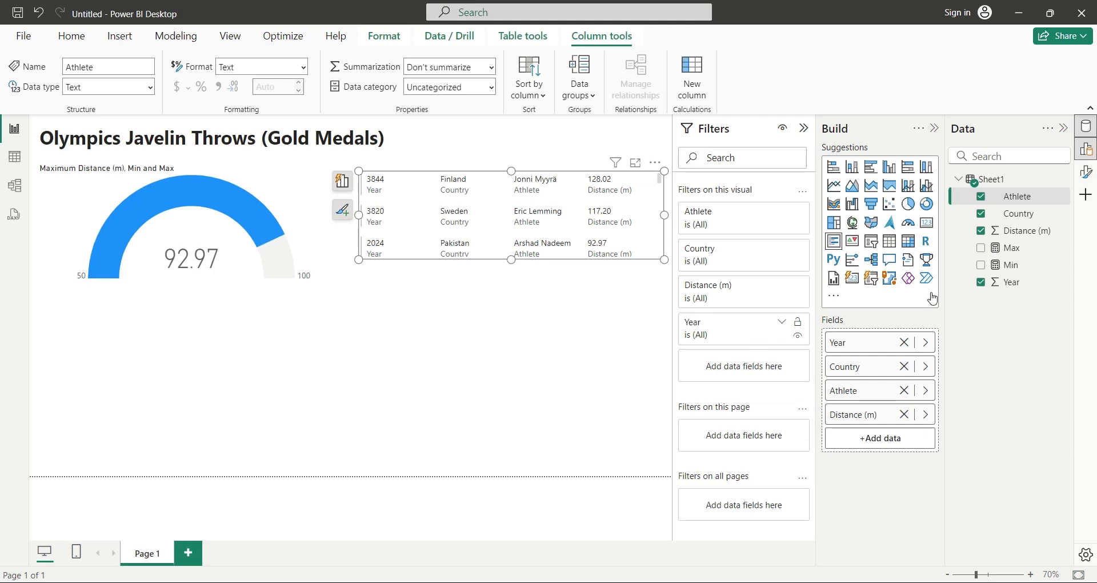
pyautogui.moveTo(1036, 233); pyautogui.dragTo(778, 372)
# Filter the card to Top 1 by Max of Distance (m) and shrink it to one row
pyautogui.click(788, 412)
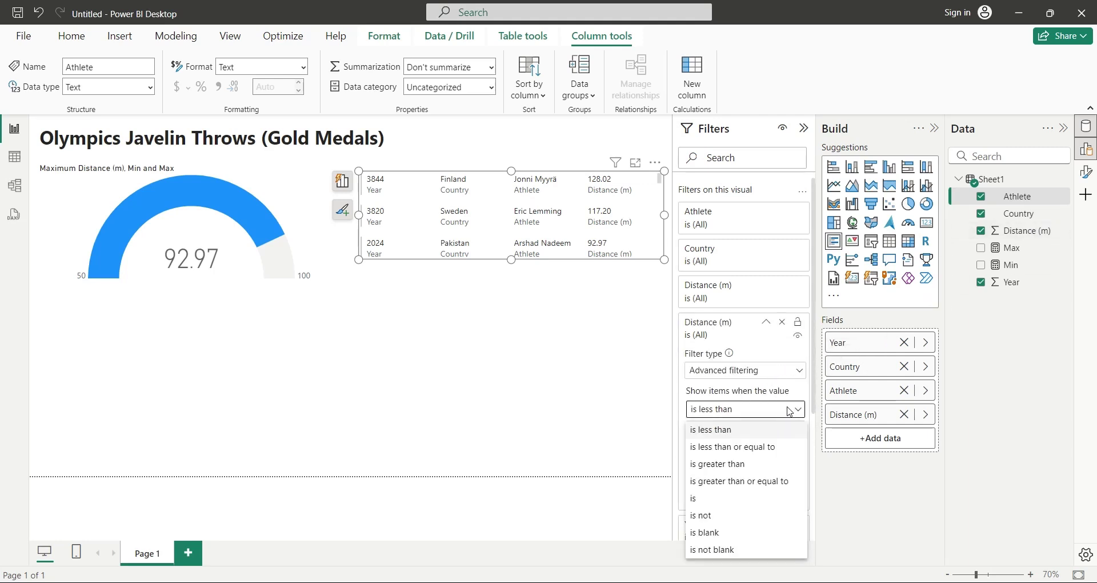
pyautogui.click(788, 376)
pyautogui.click(788, 374)
pyautogui.click(741, 427)
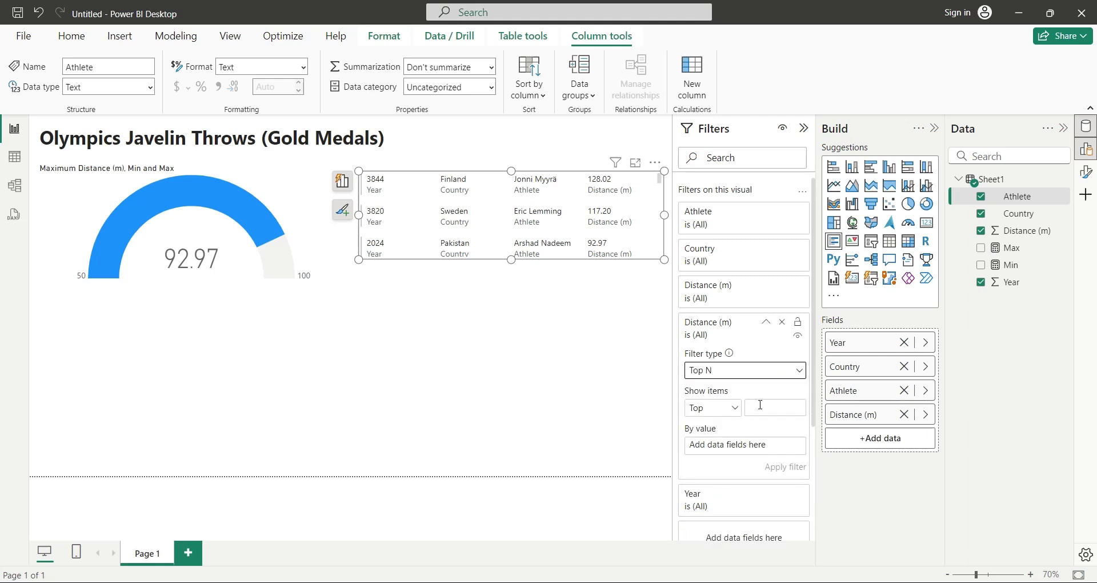
pyautogui.click(761, 405)
pyautogui.write('1')
pyautogui.moveTo(1025, 231); pyautogui.dragTo(777, 447)
pyautogui.click(787, 445)
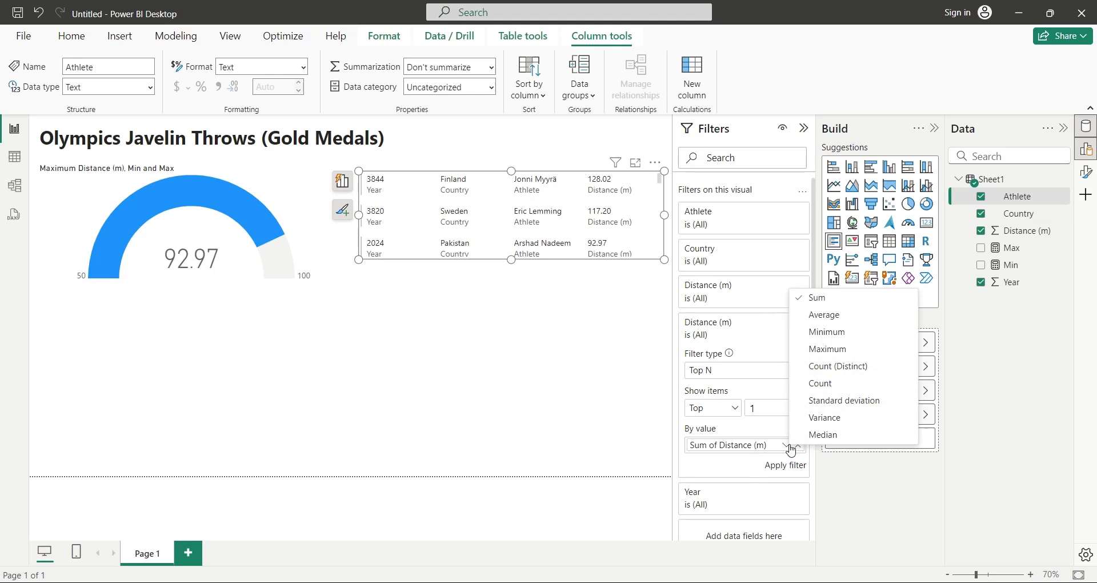
pyautogui.click(847, 352)
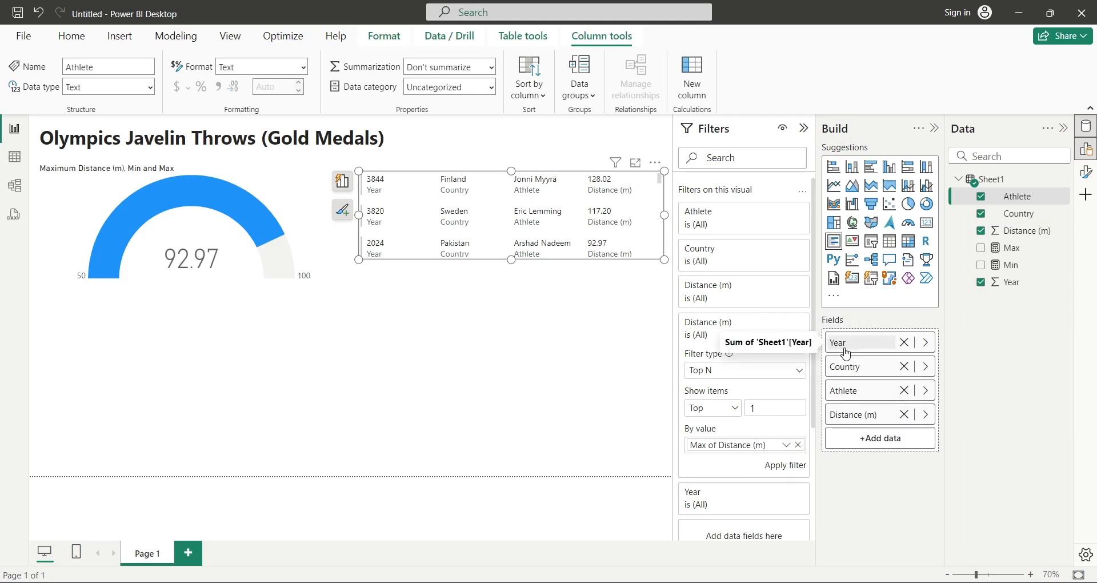
pyautogui.click(793, 473)
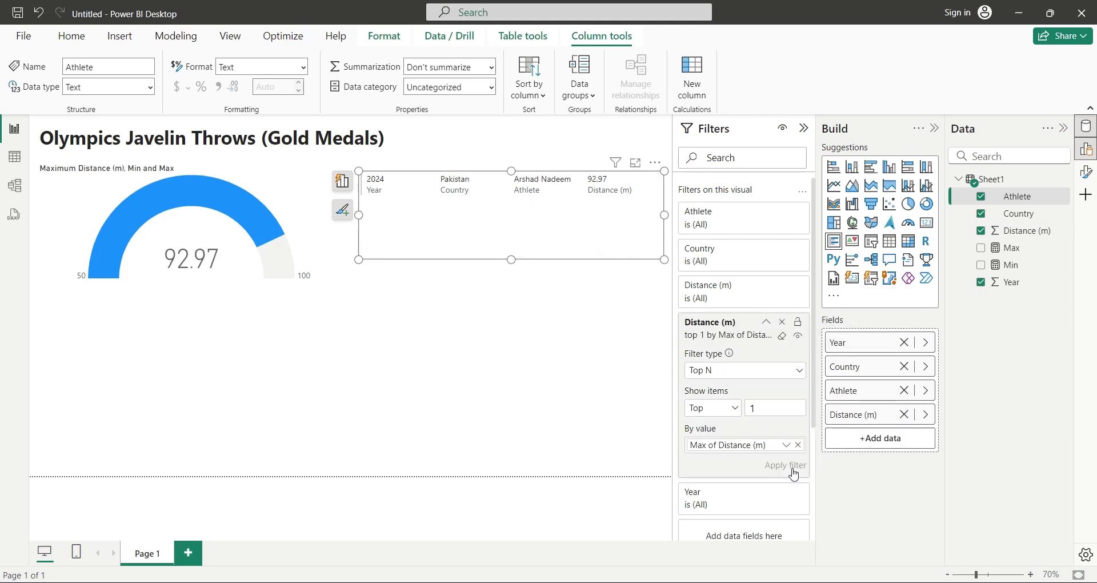
pyautogui.moveTo(511, 259); pyautogui.dragTo(509, 207)
# Add a taller line chart of Distance (m) by Year, renaming 'Sum of Distance (m)' to 'Distance (m)'
pyautogui.click(516, 241)
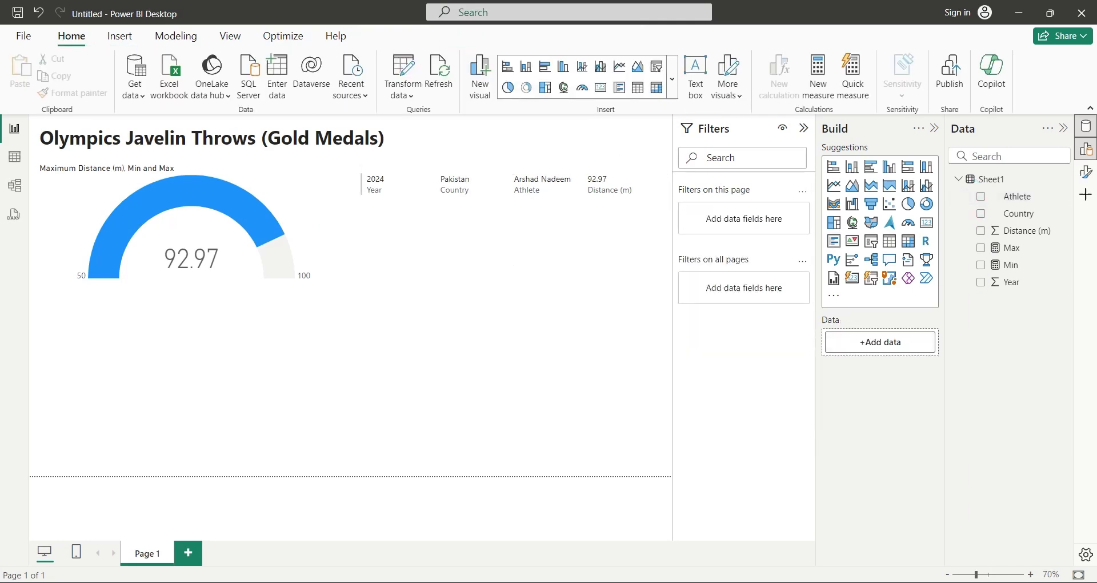
pyautogui.click(833, 187)
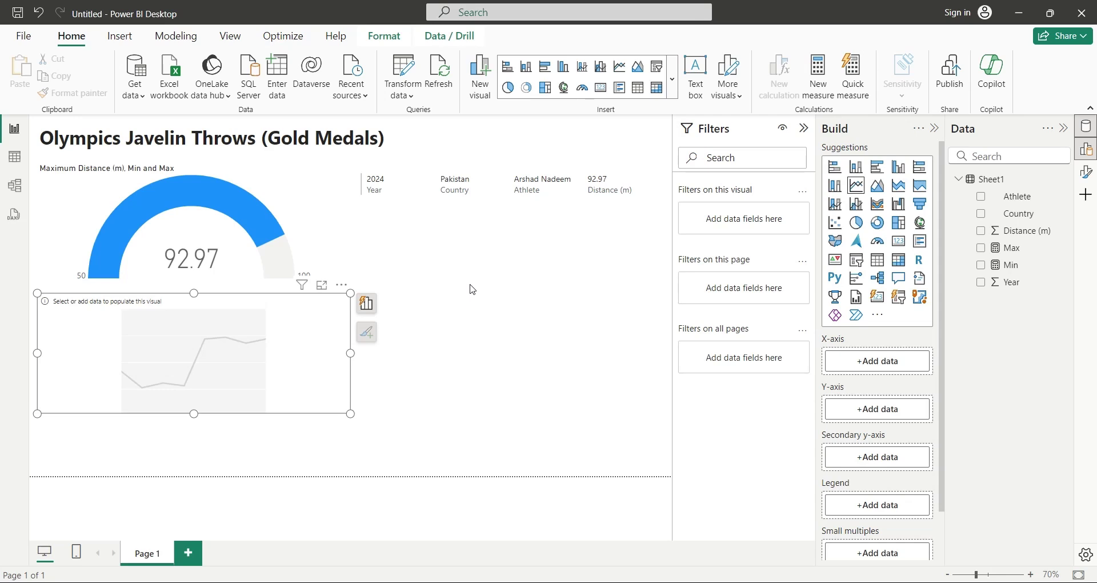
pyautogui.moveTo(194, 413); pyautogui.dragTo(204, 474)
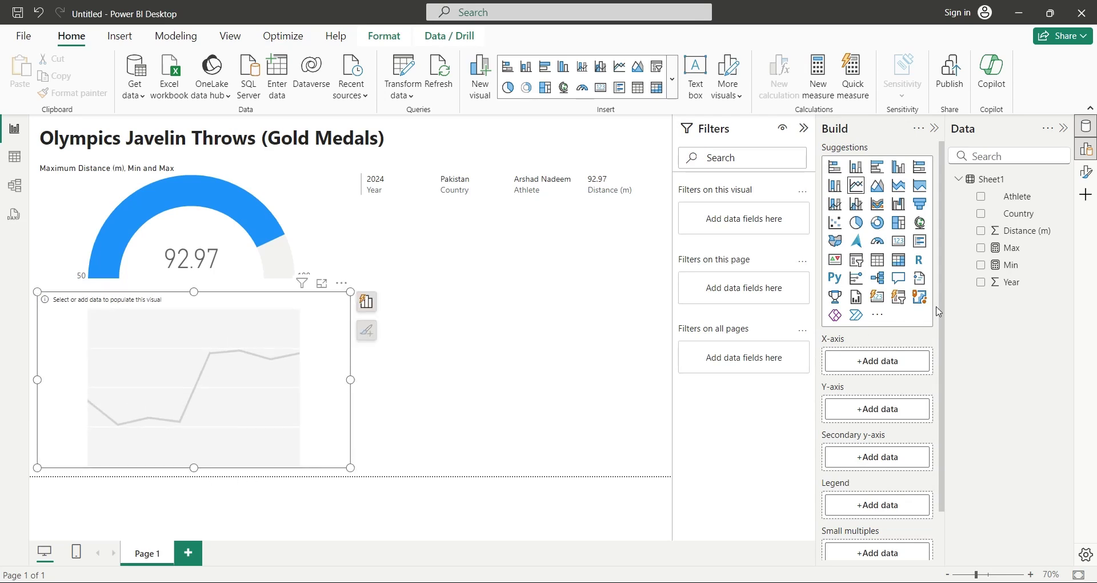
pyautogui.click(1004, 290)
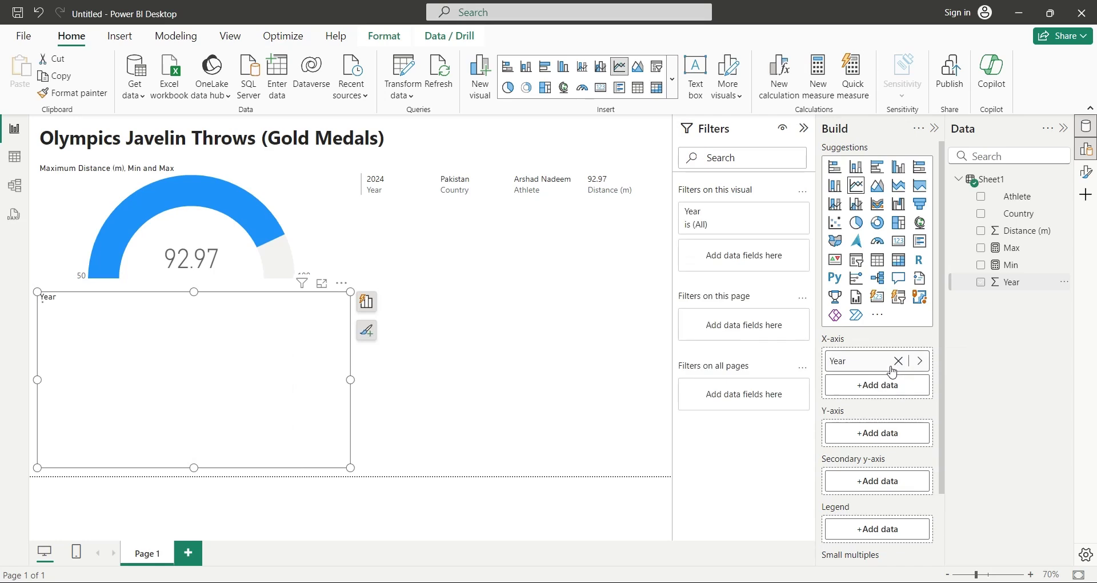
pyautogui.moveTo(1022, 233); pyautogui.dragTo(902, 443)
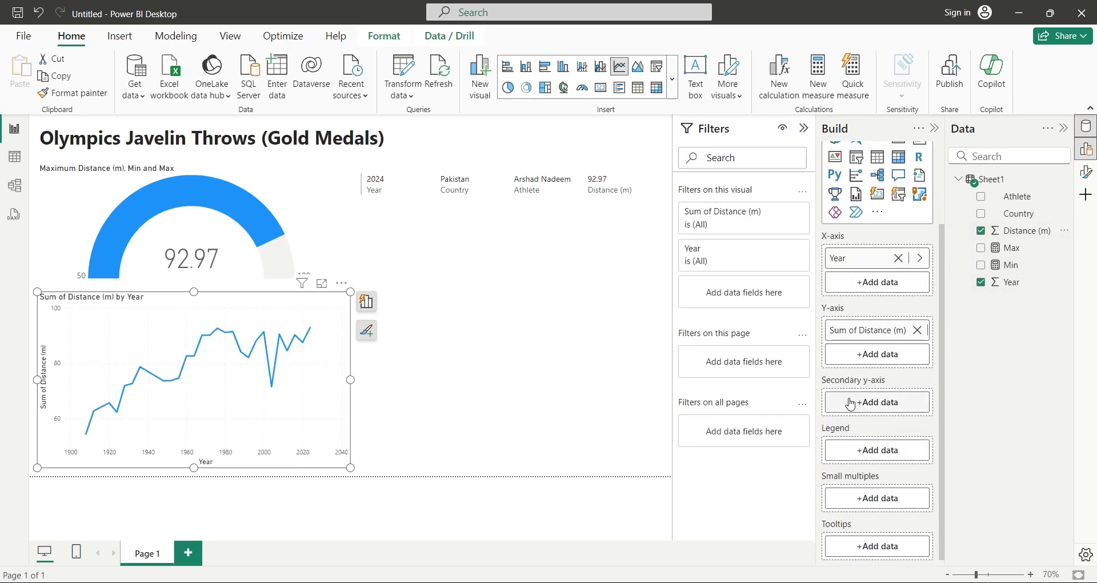
pyautogui.doubleClick(865, 330)
pyautogui.moveTo(855, 330); pyautogui.dragTo(806, 335)
pyautogui.press('BackSpace')
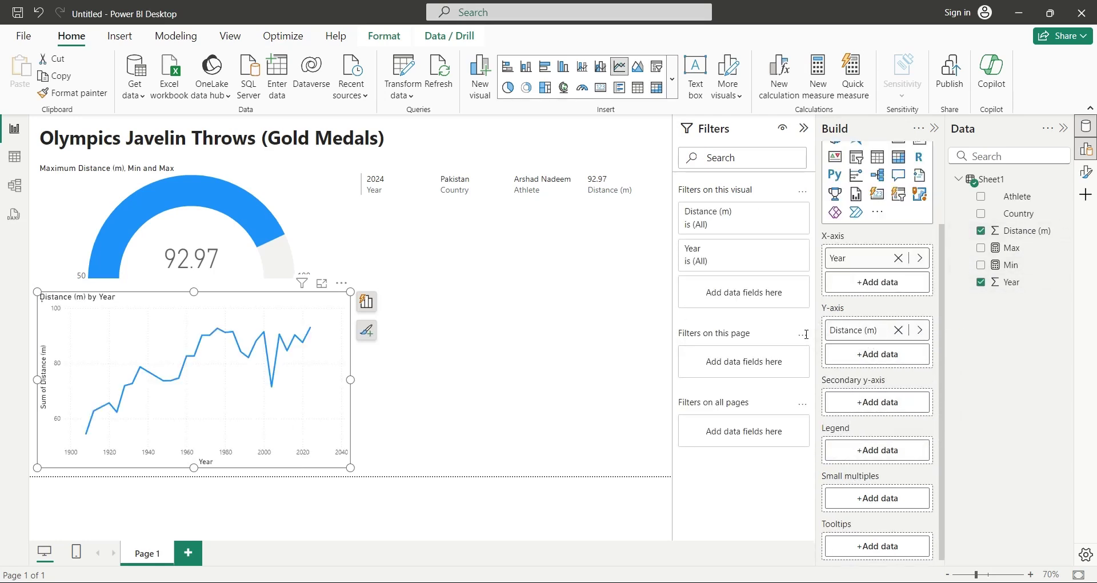
pyautogui.press('Return')
pyautogui.click(381, 419)
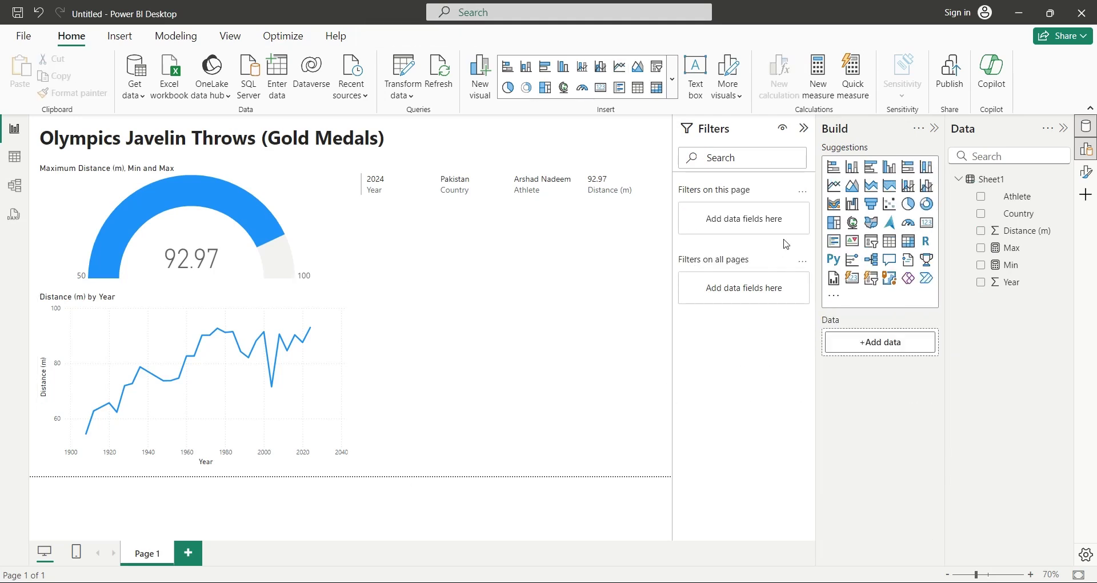
# Insert a tall bar chart below the card showing each Country's maximum Distance (m)
pyautogui.click(834, 167)
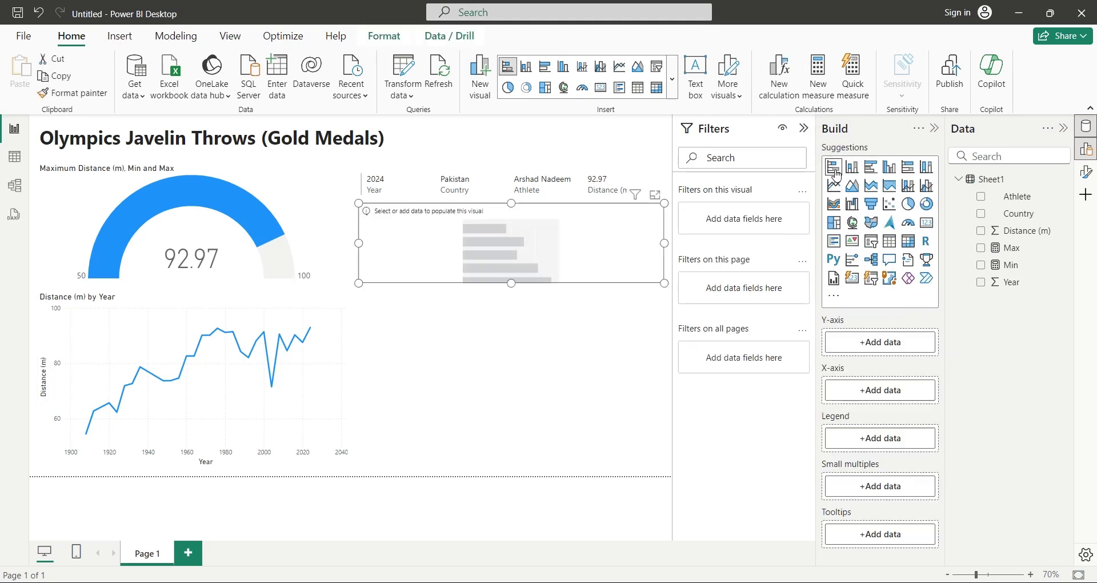
pyautogui.moveTo(512, 285); pyautogui.dragTo(512, 467)
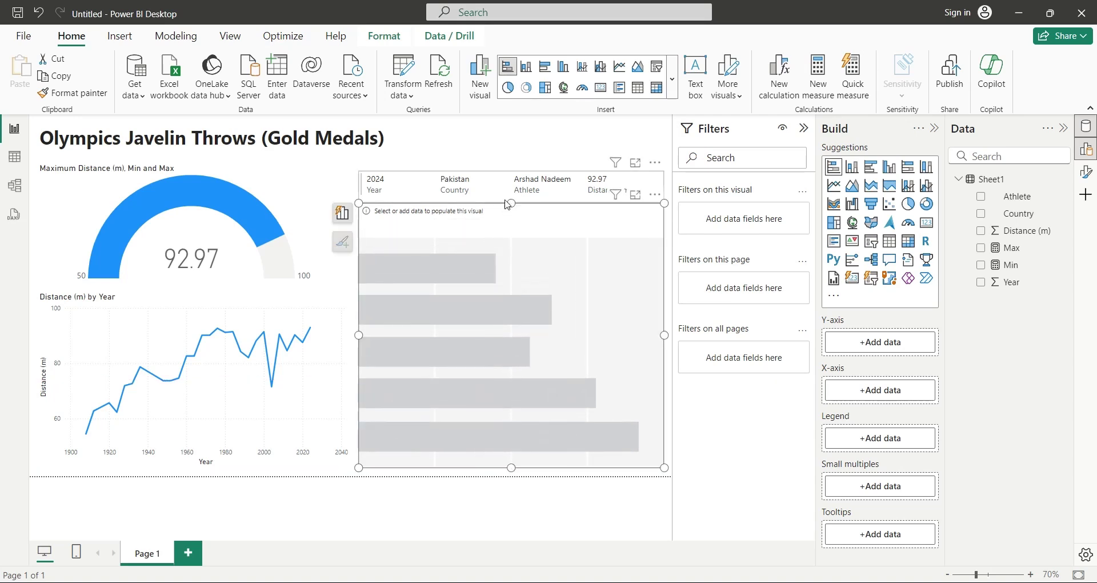
pyautogui.moveTo(510, 205); pyautogui.dragTo(512, 211)
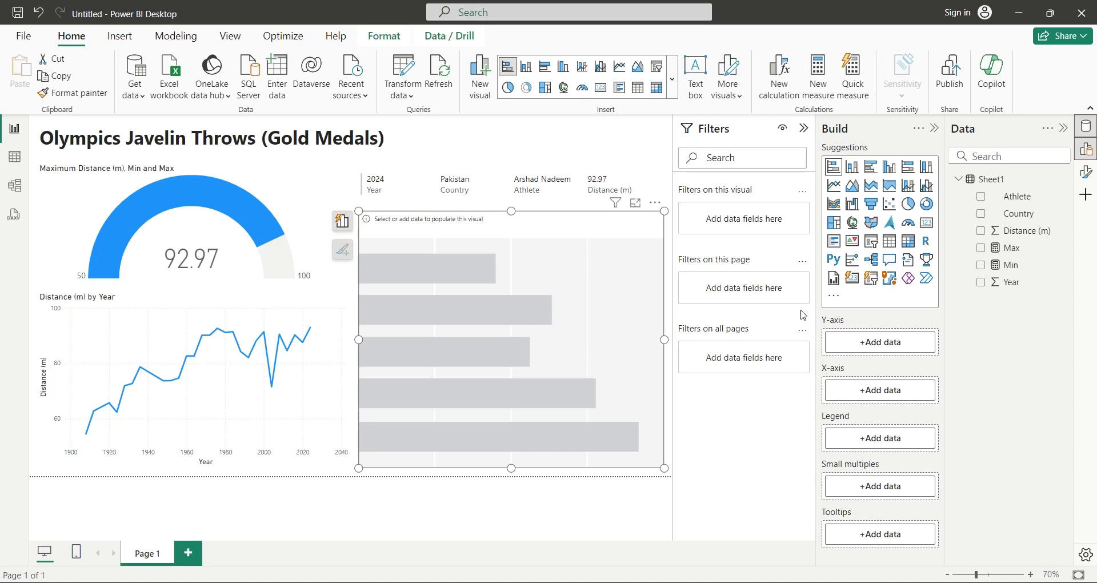
pyautogui.moveTo(1018, 214); pyautogui.dragTo(905, 340)
pyautogui.moveTo(1021, 231); pyautogui.dragTo(904, 438)
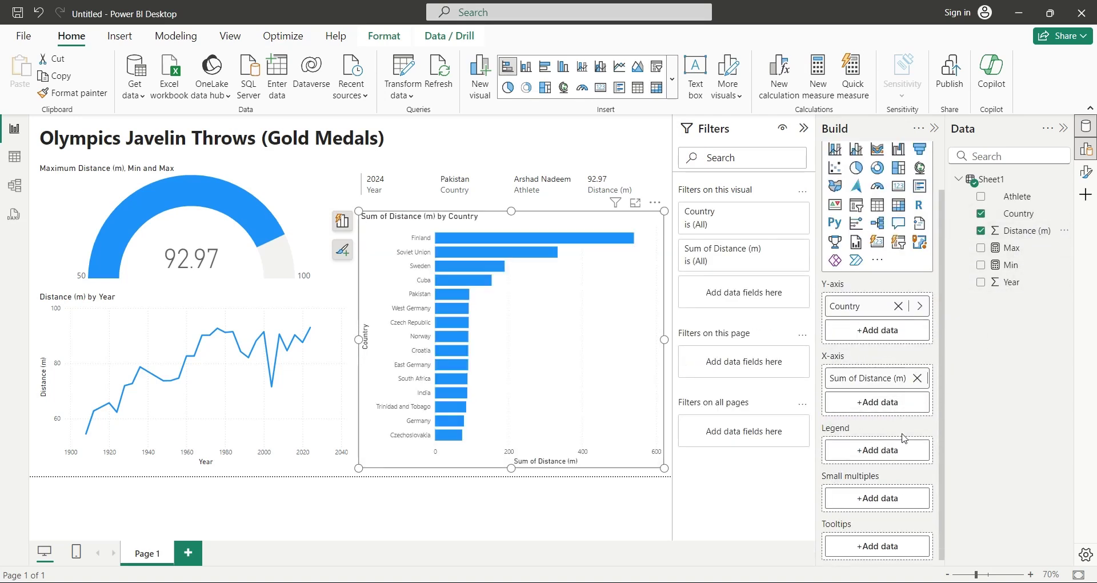
pyautogui.click(892, 378)
pyautogui.click(960, 413)
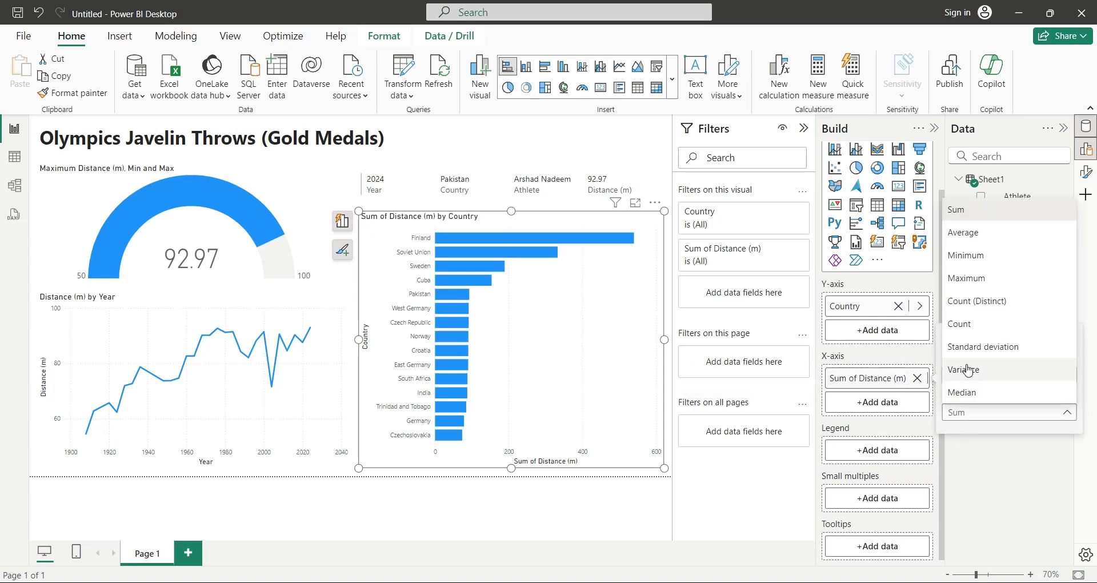
pyautogui.click(971, 281)
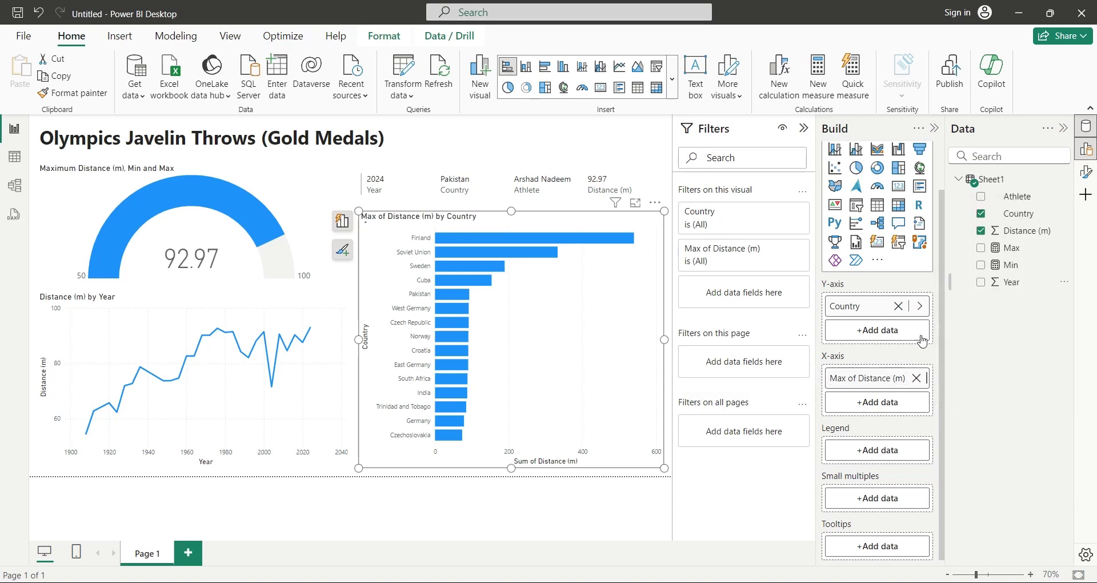
# Rename the bar chart's 'Max of Distance (m)' field to 'Distance (m)'
pyautogui.click(862, 381)
pyautogui.doubleClick(853, 378)
pyautogui.moveTo(840, 378); pyautogui.dragTo(715, 381)
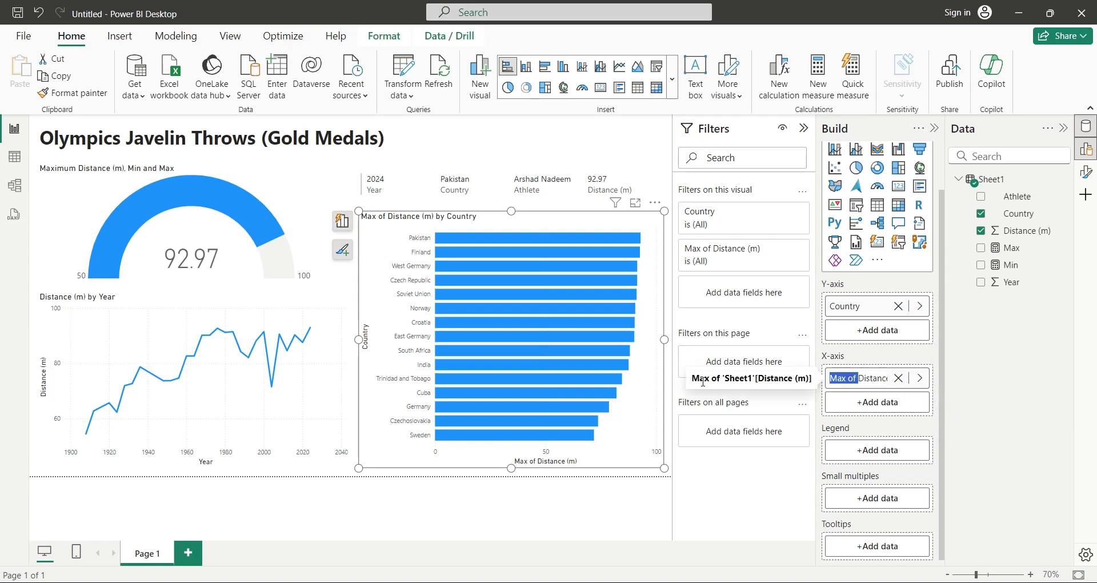
pyautogui.press('BackSpace')
pyautogui.press('Return')
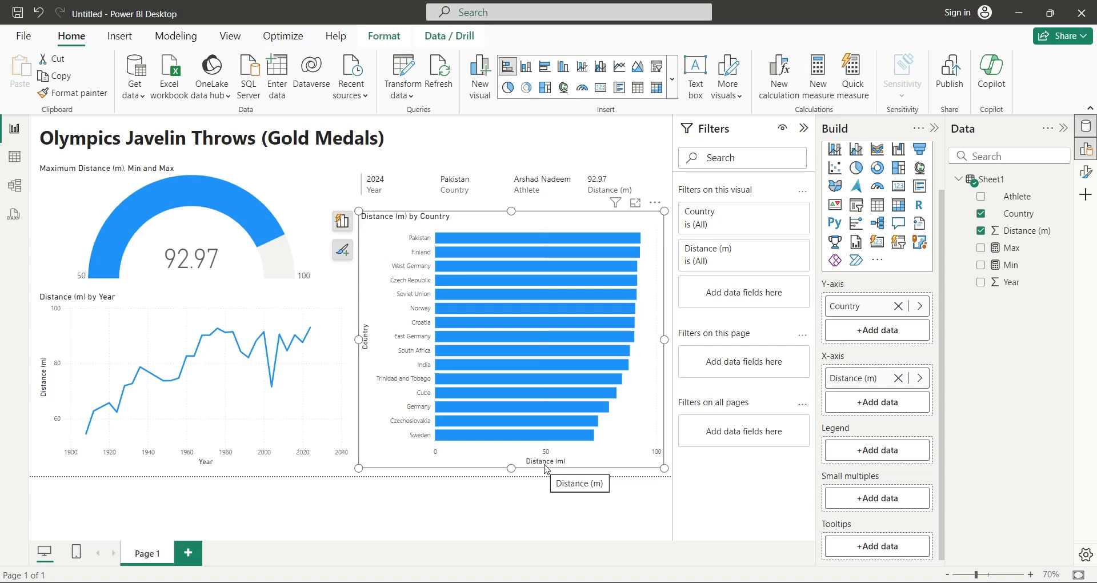
pyautogui.click(545, 489)
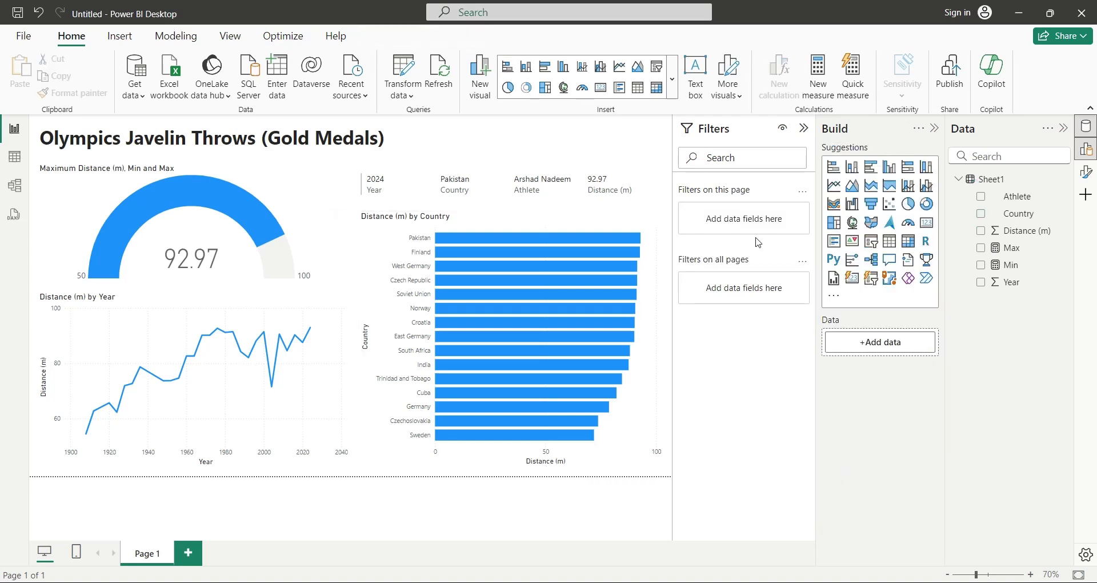
# Hide the Filters pane, select every visual and turn Visual border on
pyautogui.click(803, 127)
pyautogui.hotkey('ctrl', 'a')
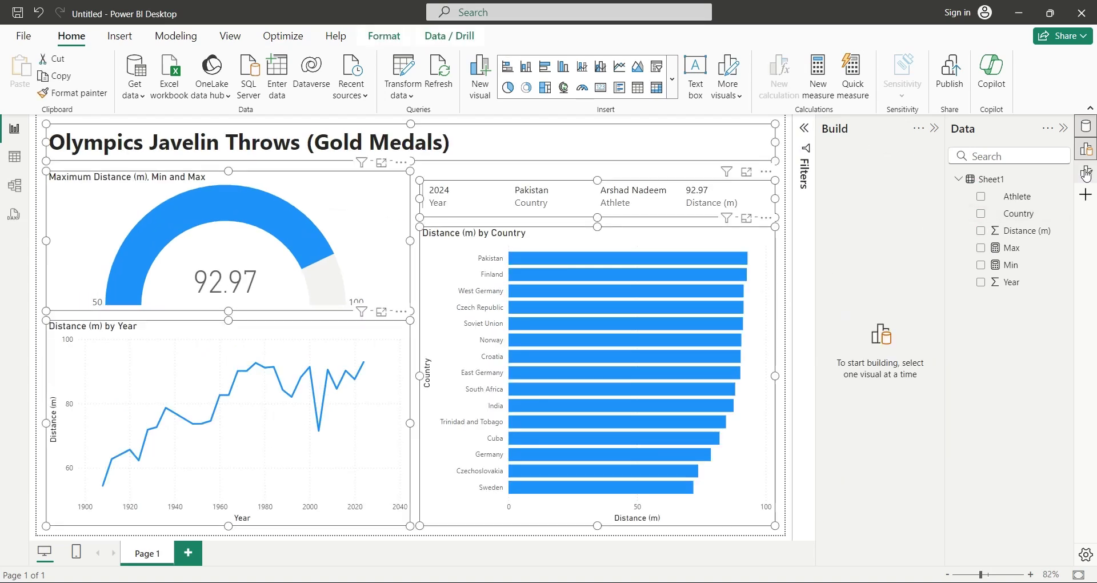
pyautogui.click(1085, 172)
pyautogui.click(728, 252)
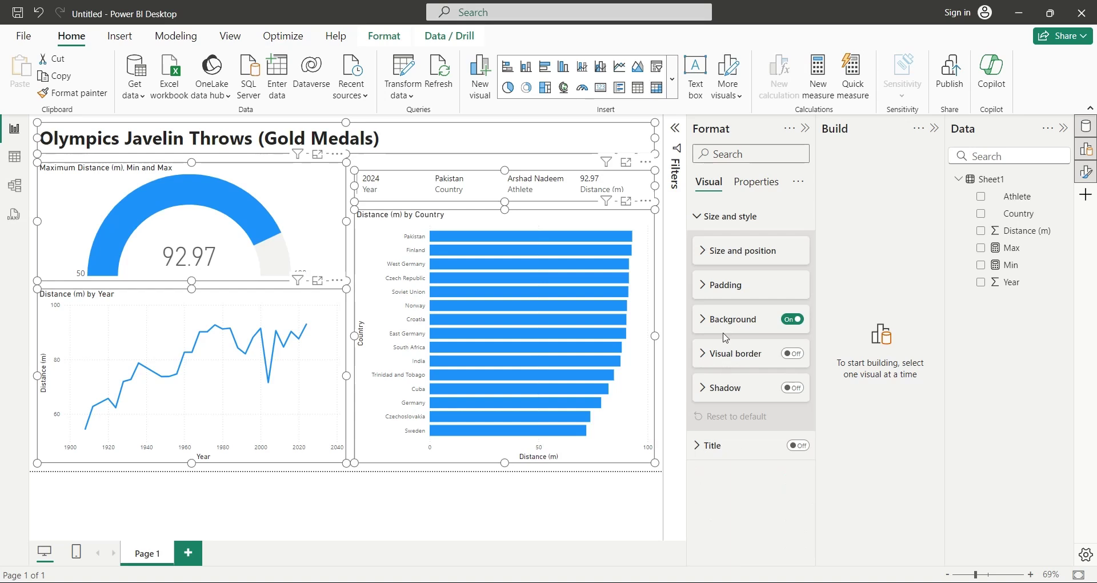
pyautogui.click(780, 357)
pyautogui.click(736, 355)
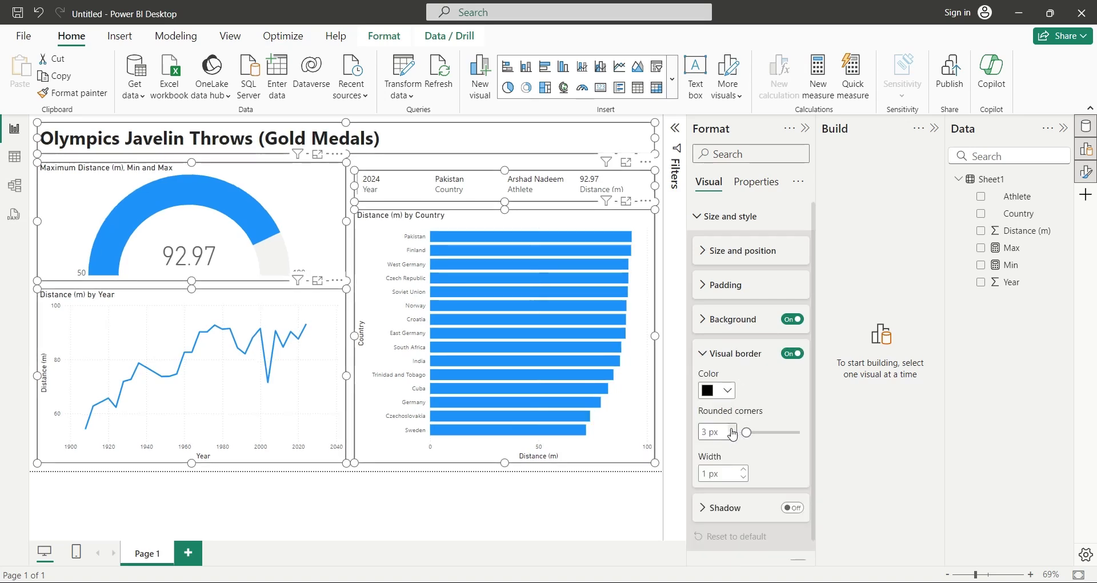
# Close the formatting options and select the summary multi-row card
pyautogui.click(803, 130)
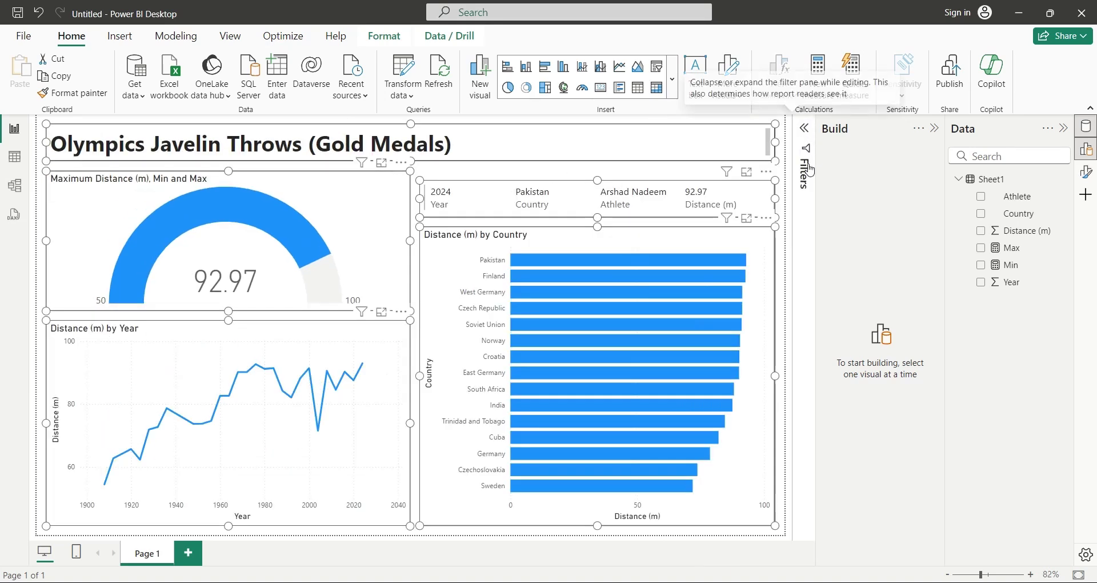
pyautogui.click(788, 258)
pyautogui.click(599, 181)
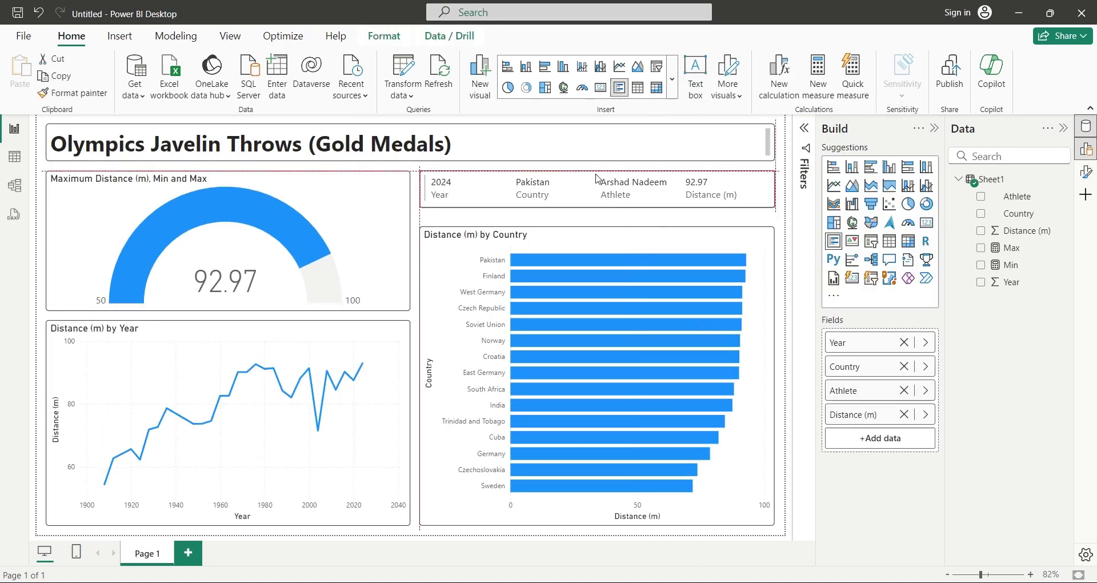
pyautogui.click(594, 228)
pyautogui.click(594, 200)
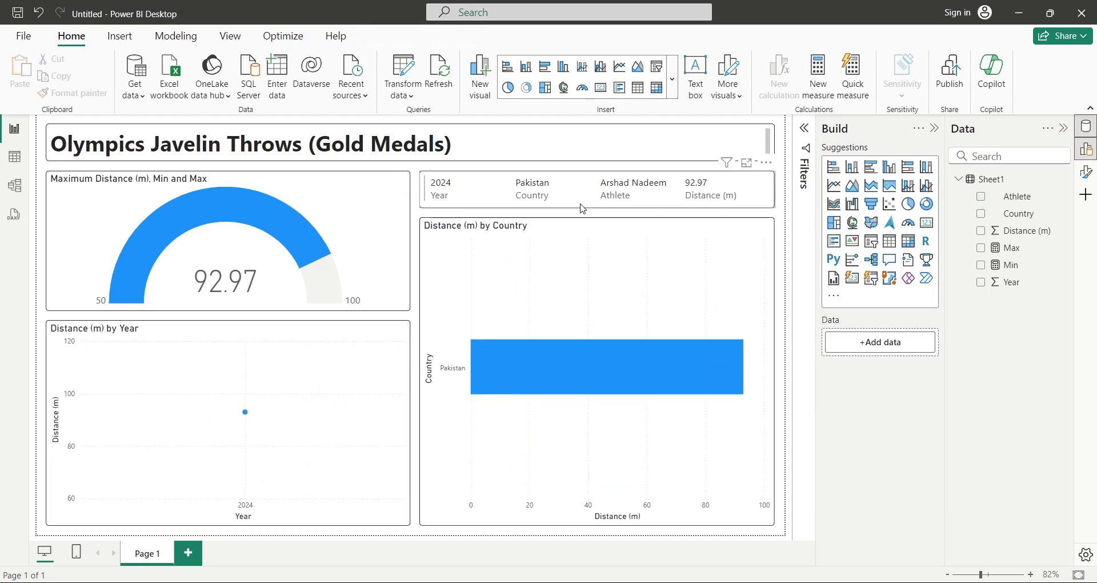
# Using Edit interactions, set None for the card on the country bar chart and year line chart
pyautogui.click(384, 36)
pyautogui.click(29, 73)
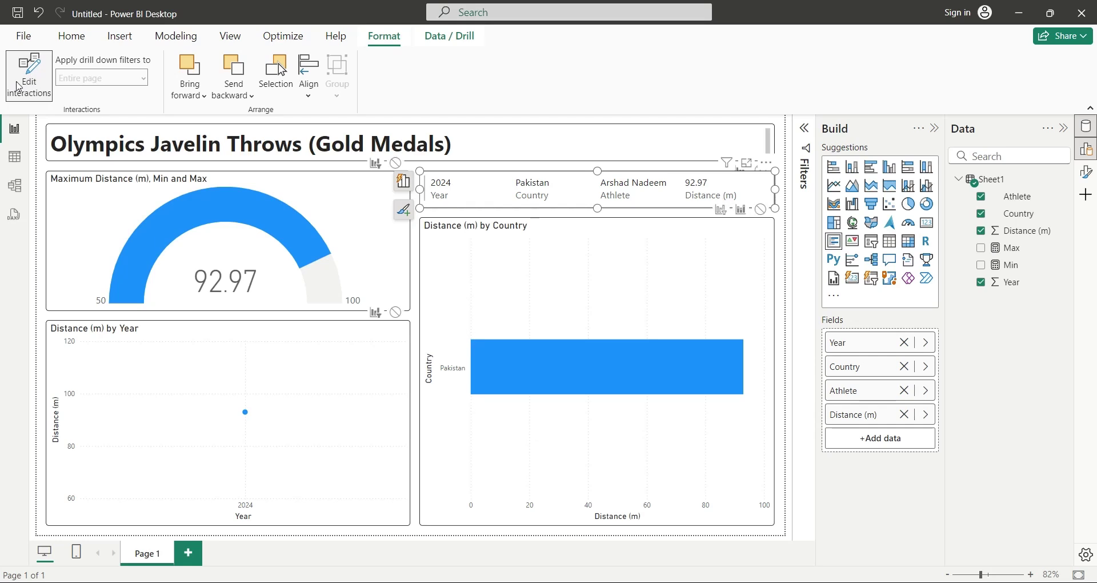
pyautogui.click(759, 210)
pyautogui.click(395, 312)
pyautogui.click(397, 246)
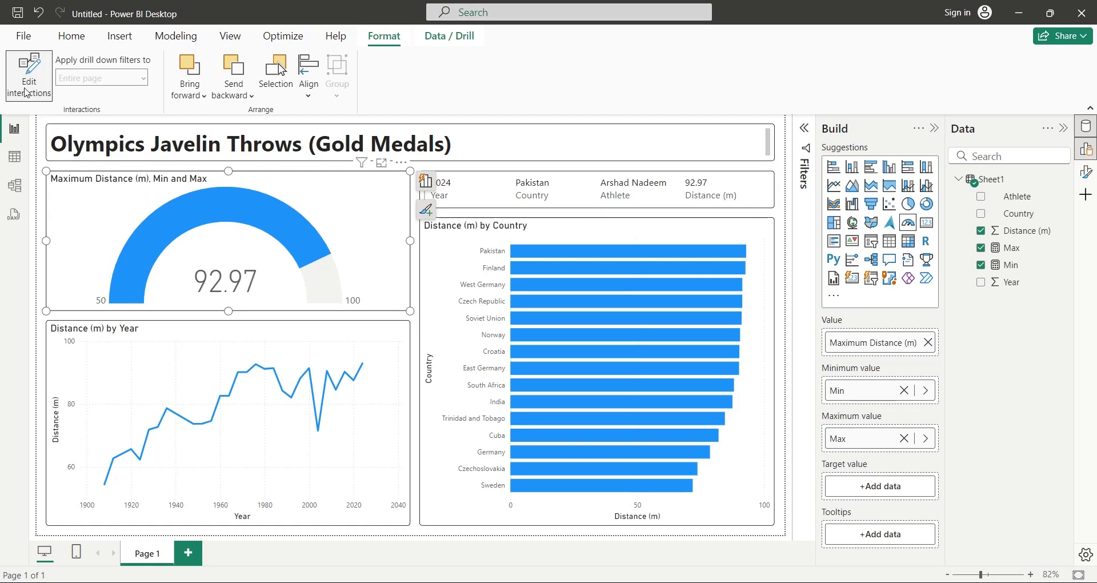
pyautogui.click(338, 315)
pyautogui.click(341, 309)
# Filter the dashboard by Pakistan, Finland, West Germany, Czech Republic and Norway, then clear the filter
pyautogui.click(785, 318)
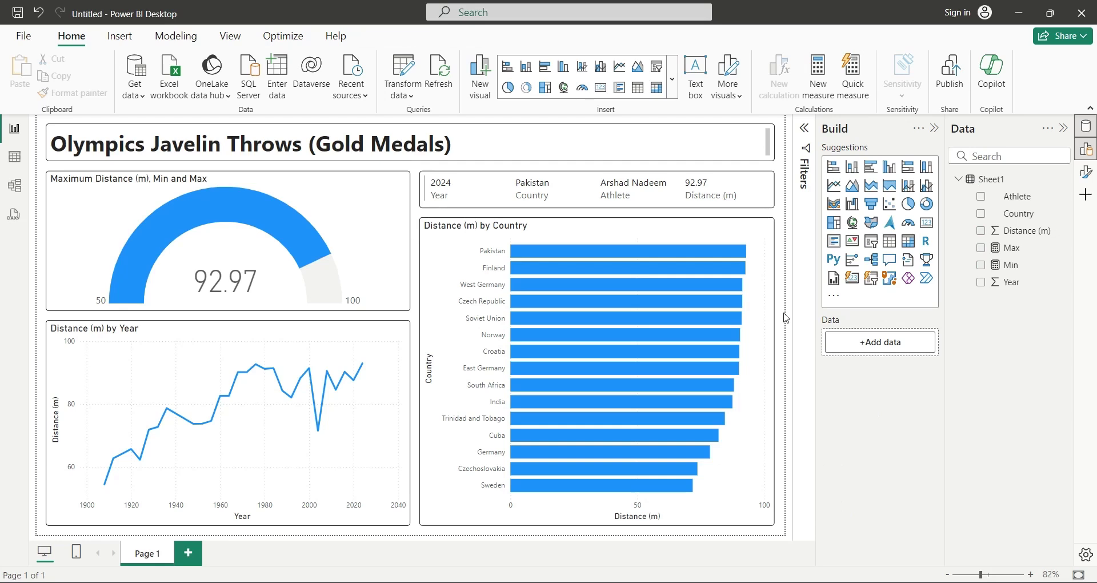
pyautogui.click(713, 255)
pyautogui.click(714, 269)
pyautogui.click(709, 288)
pyautogui.click(703, 304)
pyautogui.click(690, 337)
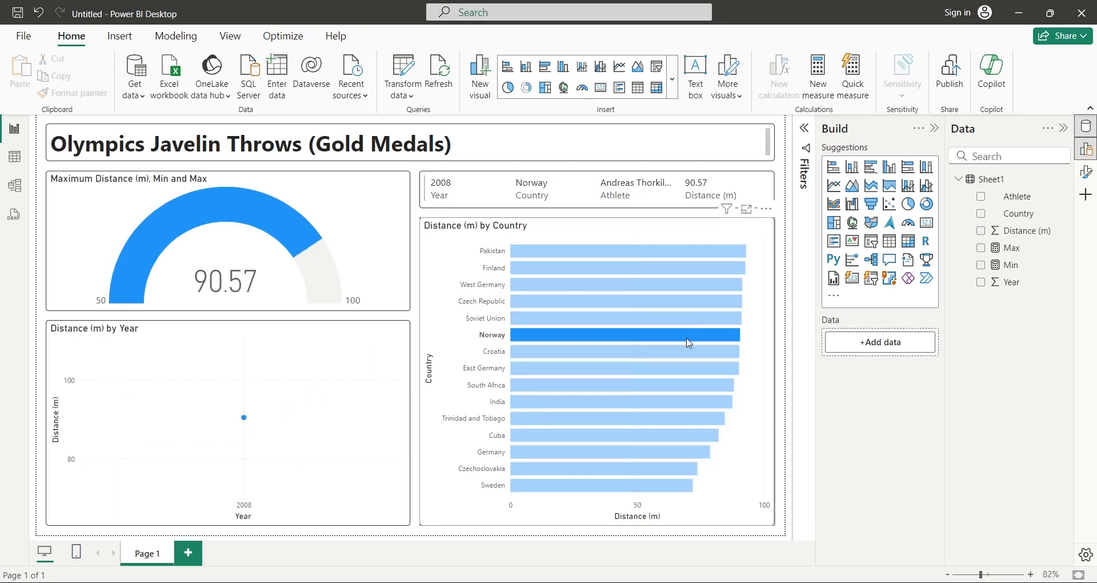
pyautogui.click(690, 337)
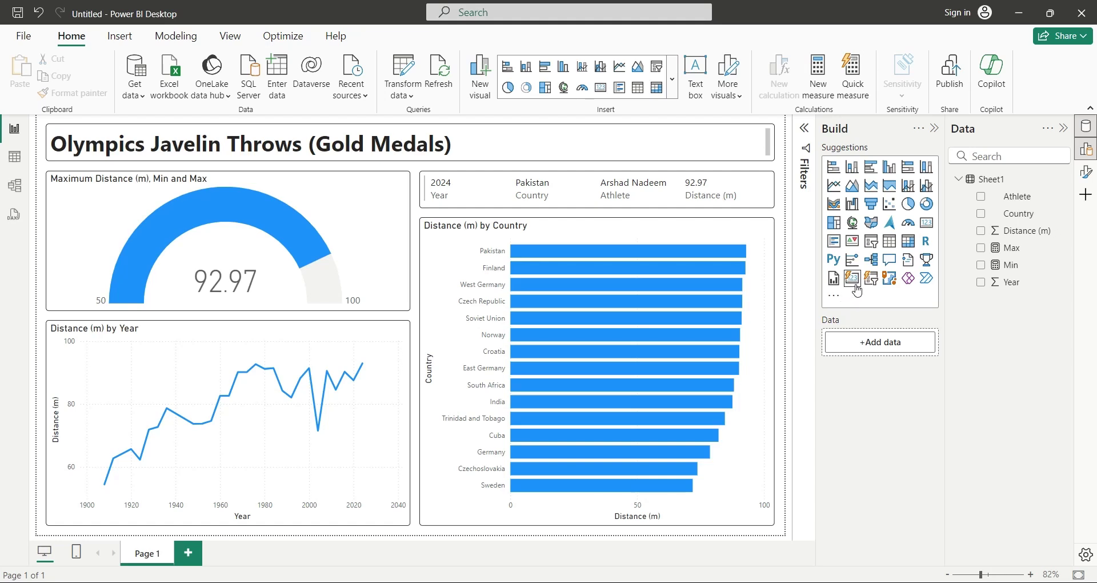
# Import the playAxis.pbiviz custom visual from file and place an empty Play Axis on the page
pyautogui.click(833, 296)
pyautogui.click(859, 393)
pyautogui.click(761, 345)
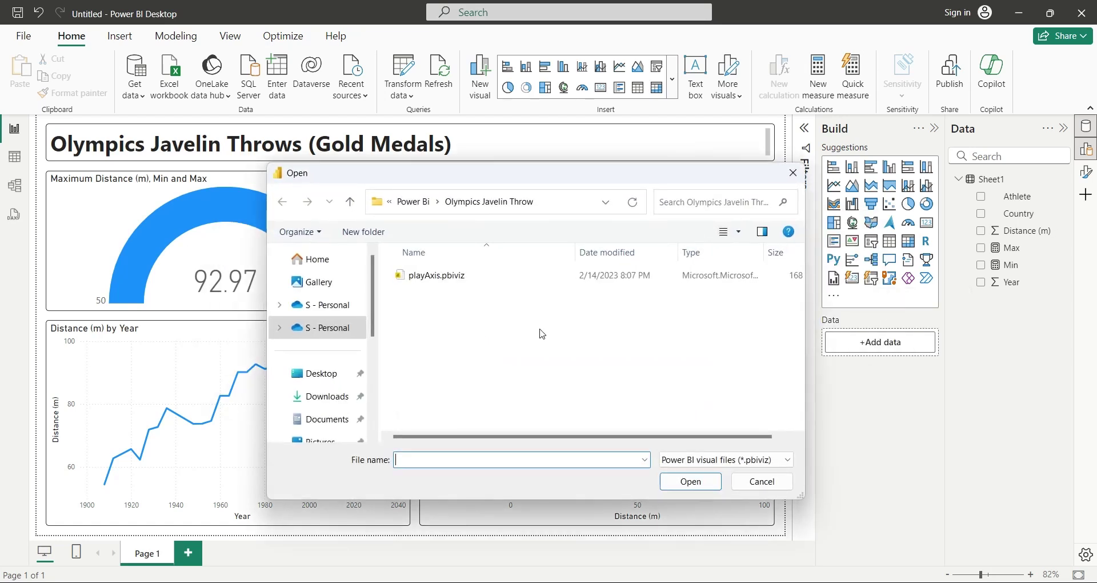
pyautogui.click(439, 276)
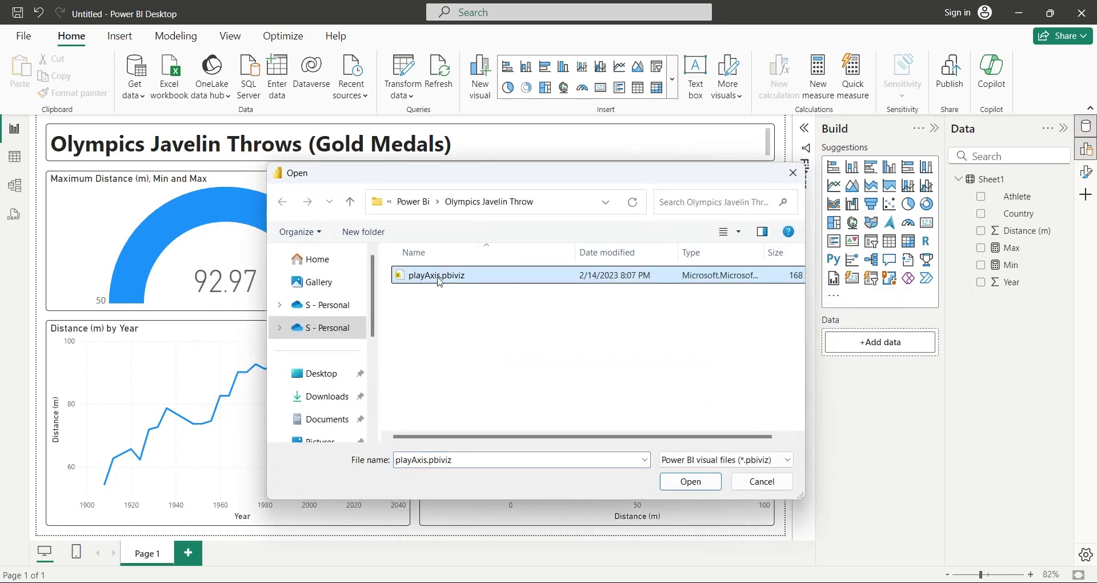
pyautogui.click(690, 481)
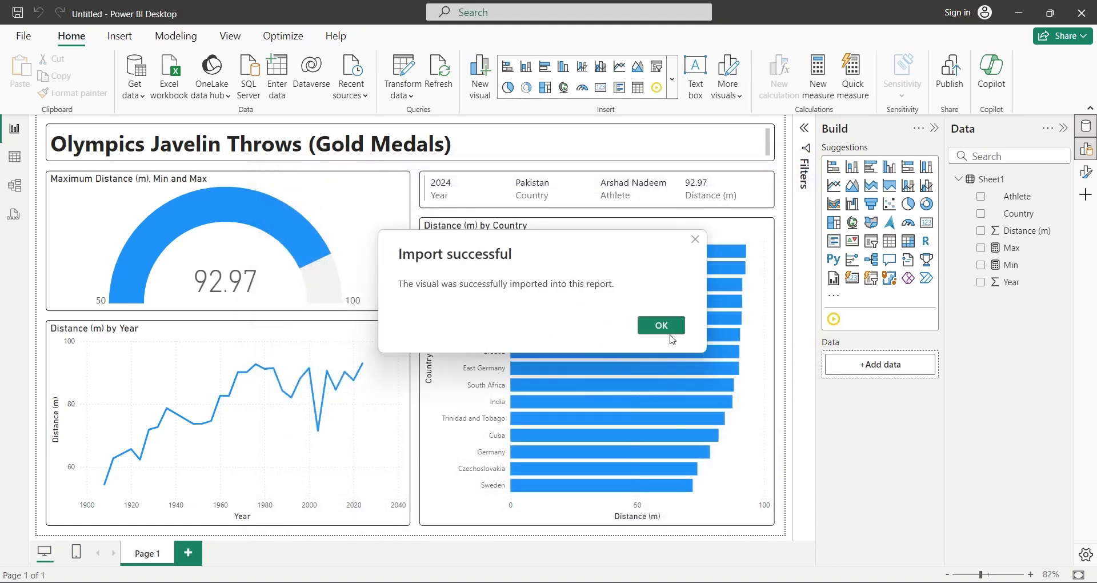
pyautogui.click(671, 334)
pyautogui.click(833, 321)
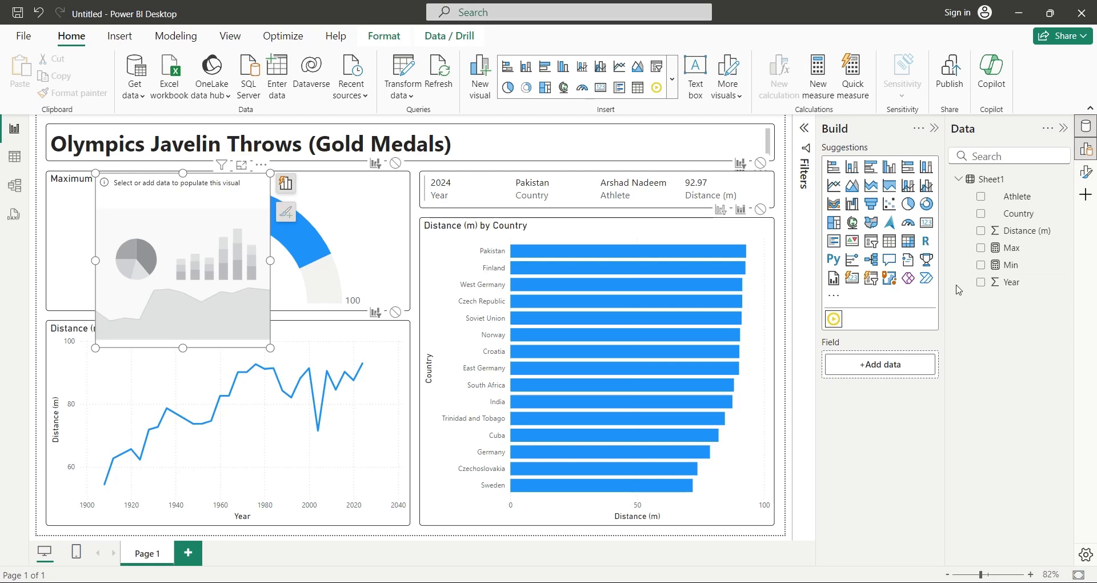
# Put Year on the play axis, move it to the top right, and hide its title and caption
pyautogui.moveTo(1008, 286); pyautogui.dragTo(874, 369)
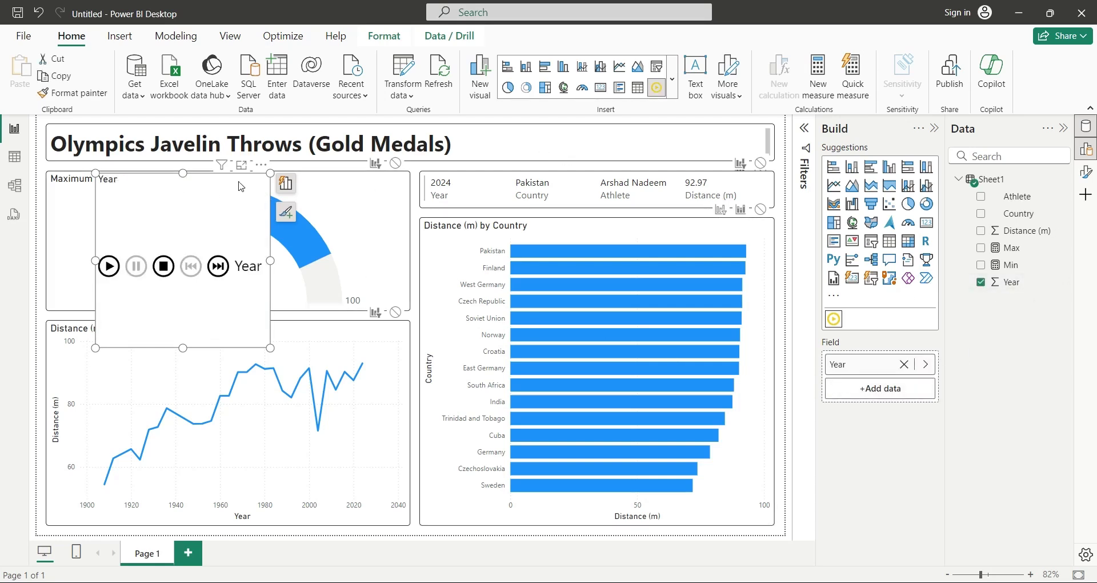
pyautogui.moveTo(241, 186); pyautogui.dragTo(745, 136)
pyautogui.moveTo(605, 297); pyautogui.dragTo(568, 162)
pyautogui.click(1085, 172)
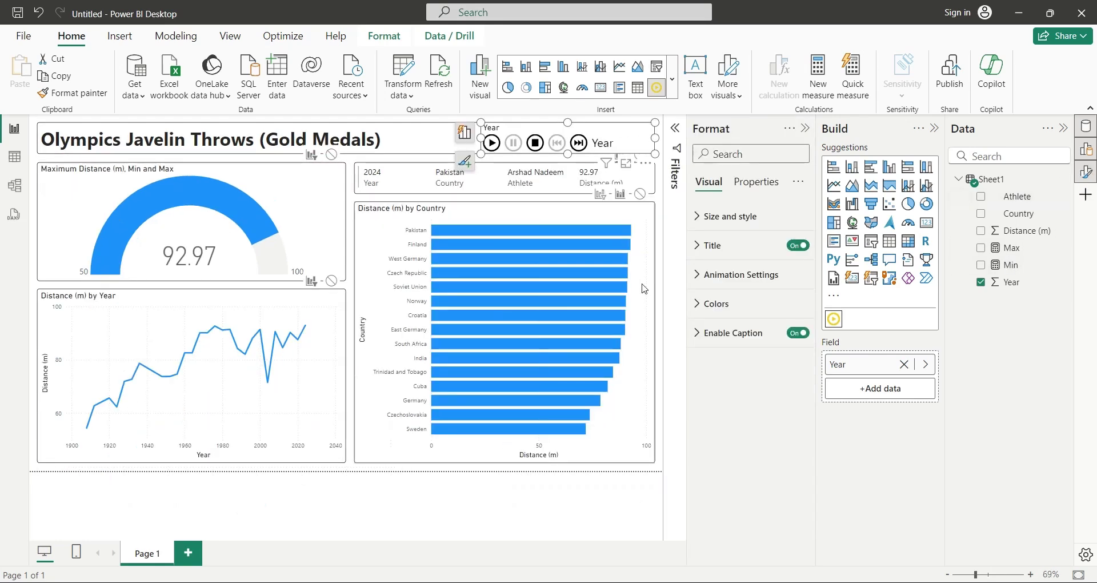
pyautogui.click(797, 333)
pyautogui.click(798, 245)
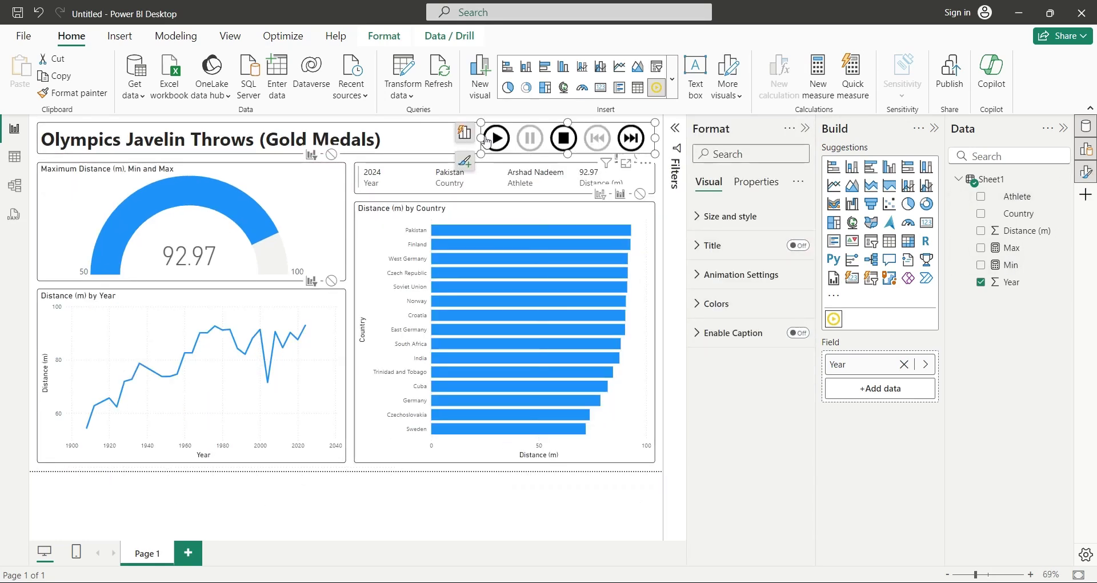
pyautogui.moveTo(480, 134); pyautogui.dragTo(489, 135)
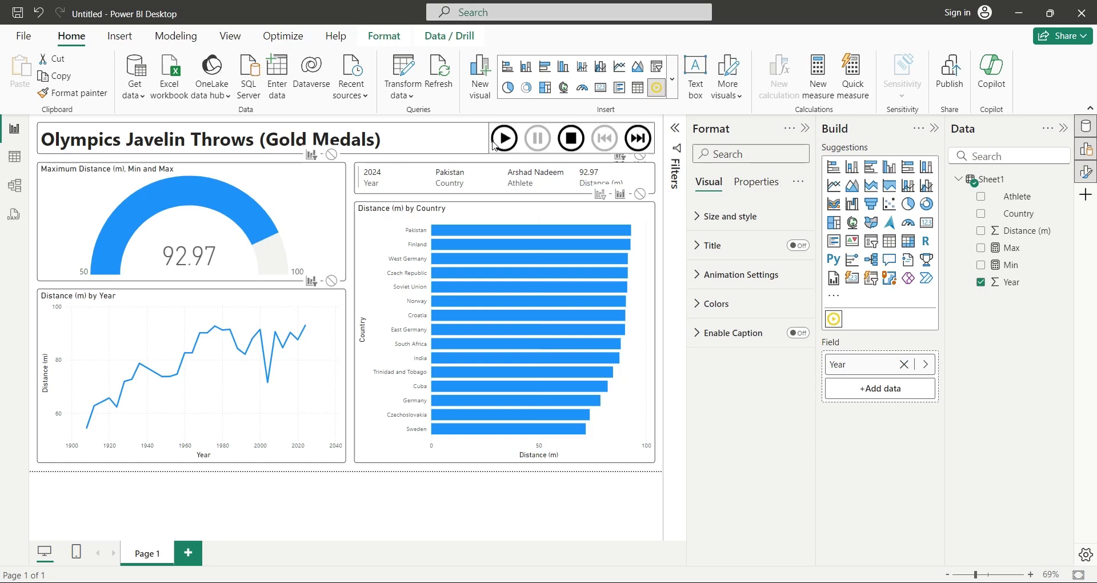
# Give the play axis a border with 5 px rounded corners and narrow the report title box
pyautogui.click(743, 216)
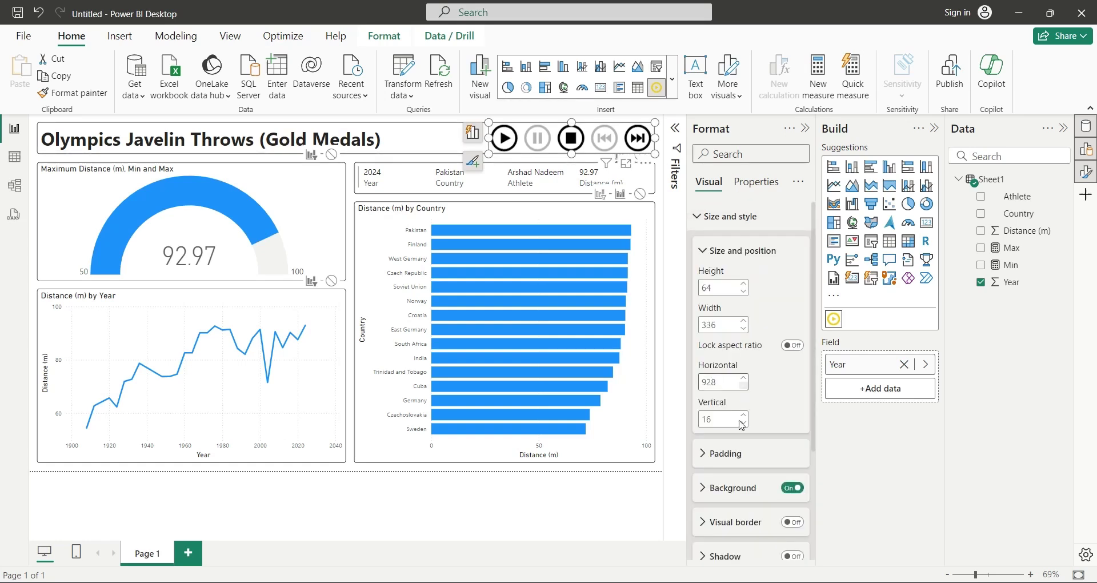
pyautogui.click(791, 522)
pyautogui.click(743, 522)
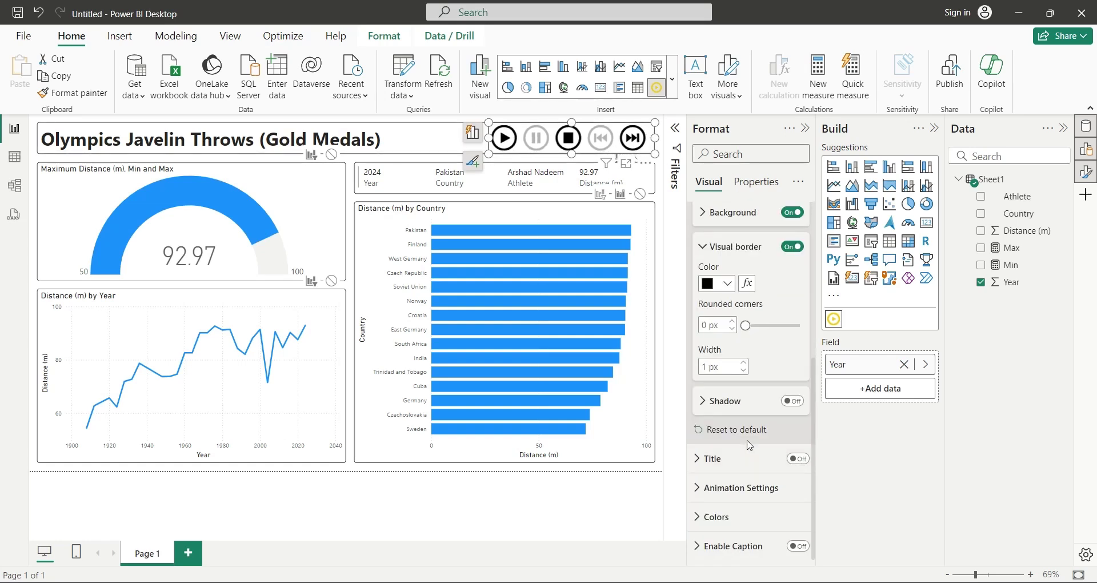
pyautogui.click(734, 322)
pyautogui.click(451, 144)
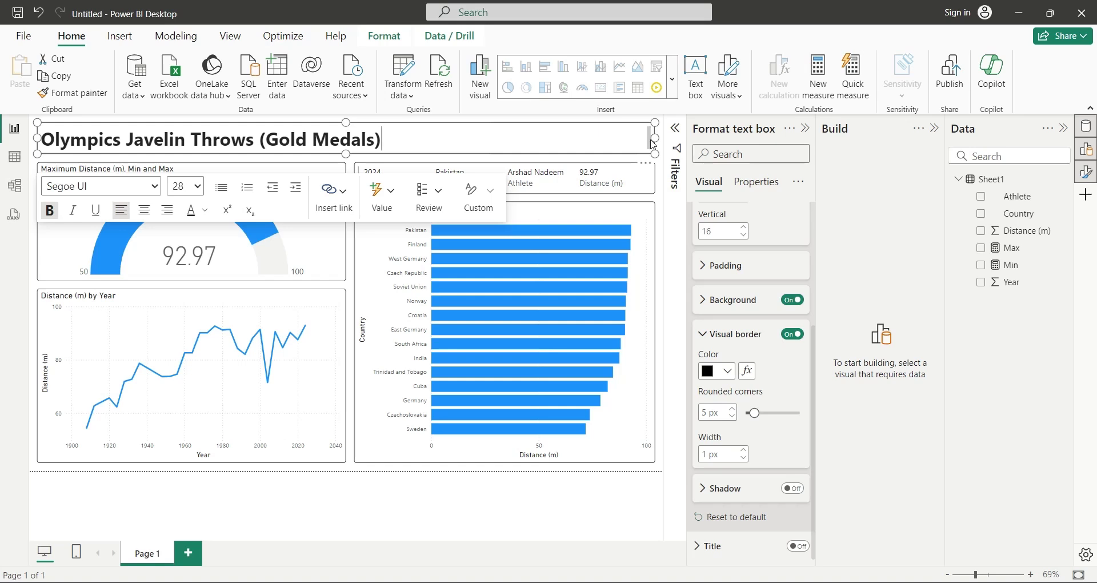
pyautogui.moveTo(654, 142); pyautogui.dragTo(481, 143)
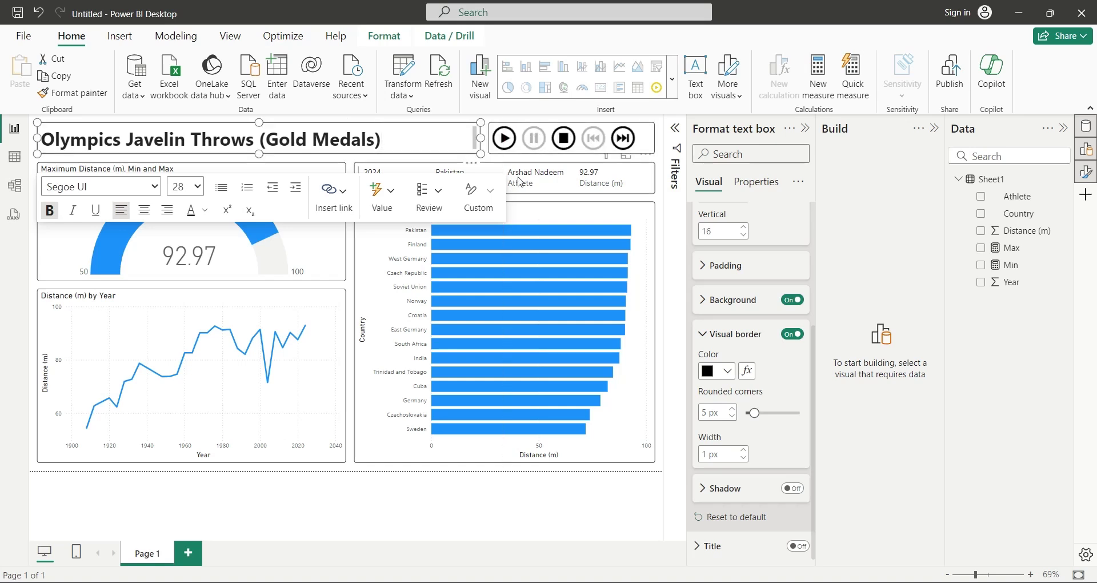
pyautogui.click(656, 477)
pyautogui.click(805, 128)
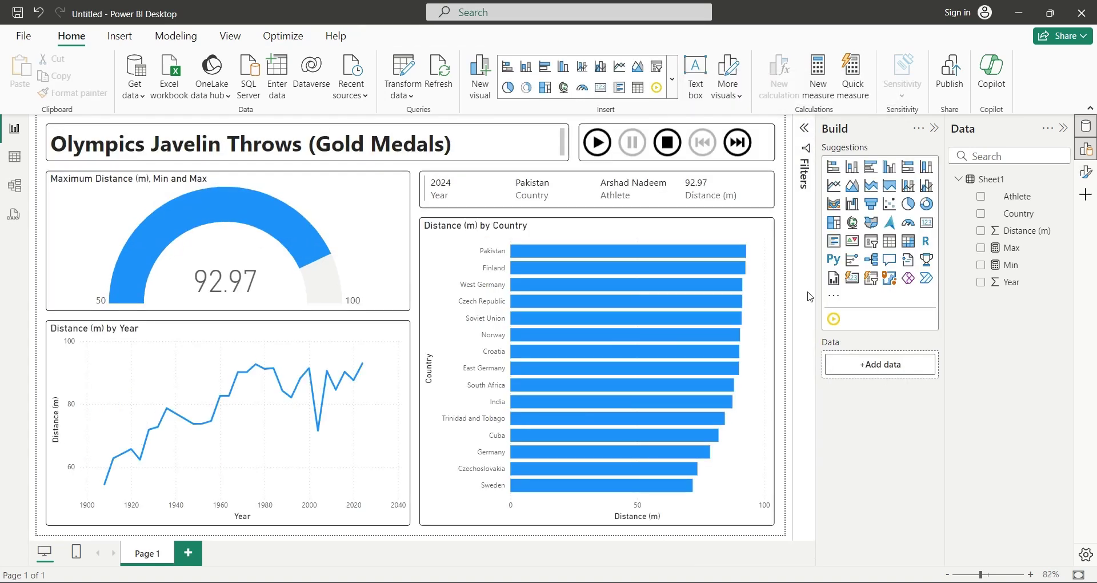
# Test-play the Year animation, stop it, and switch Cumulative Animation on
pyautogui.click(596, 147)
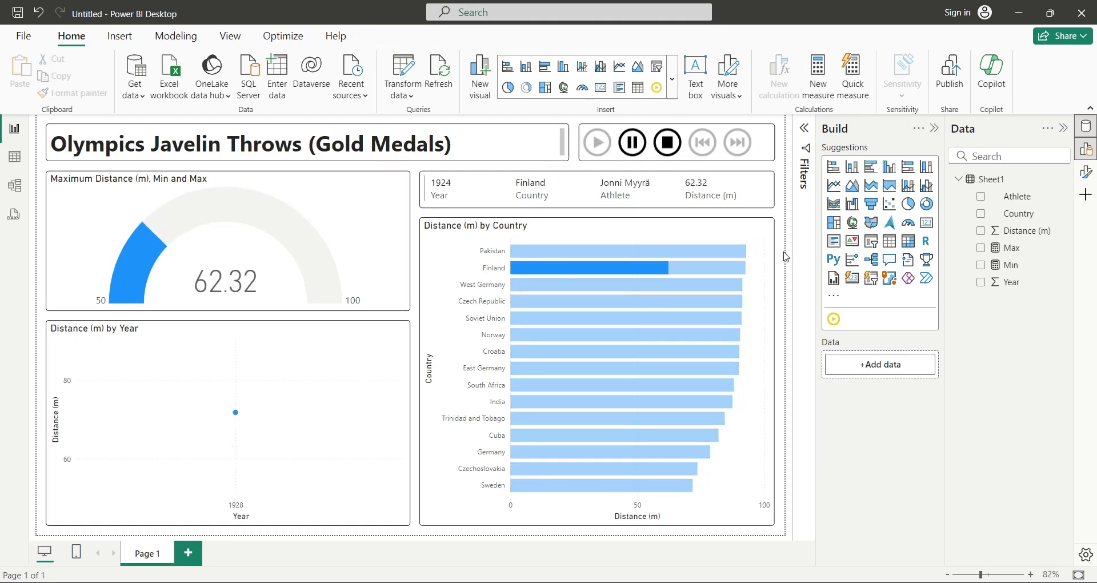
pyautogui.click(665, 149)
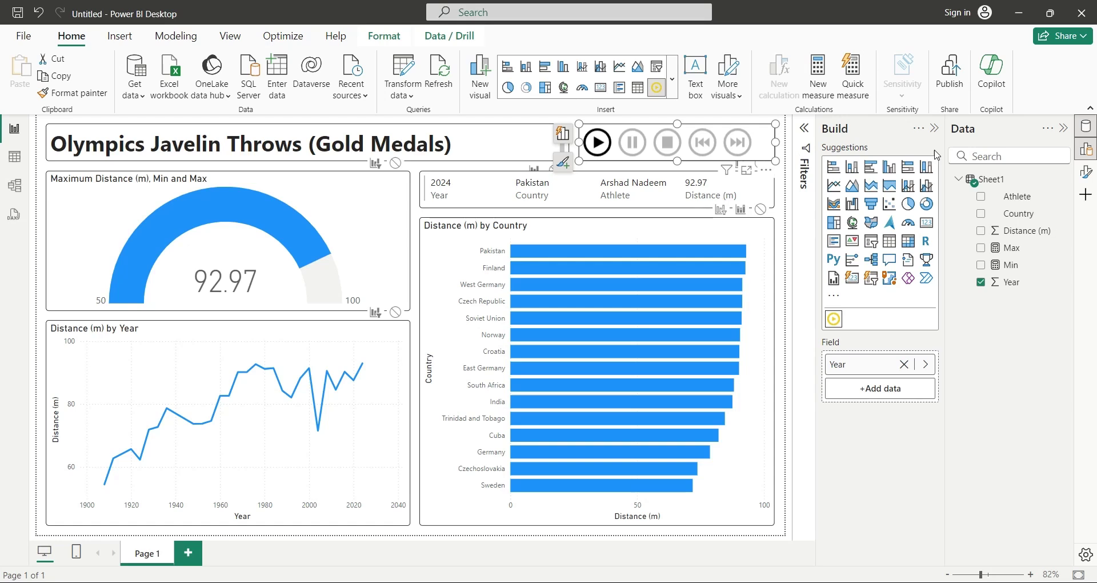
pyautogui.click(1085, 172)
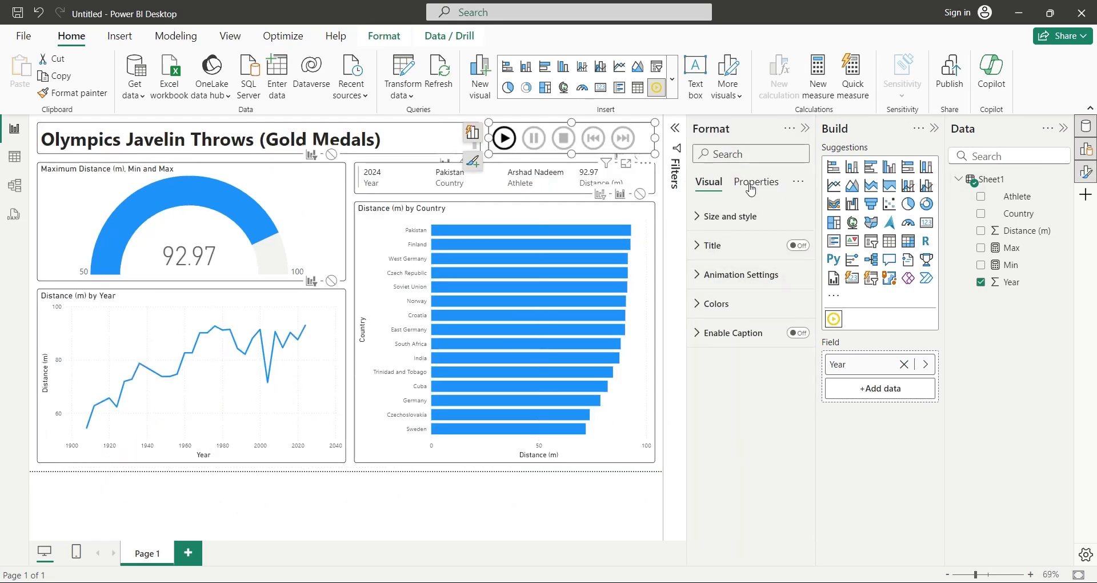
pyautogui.click(741, 274)
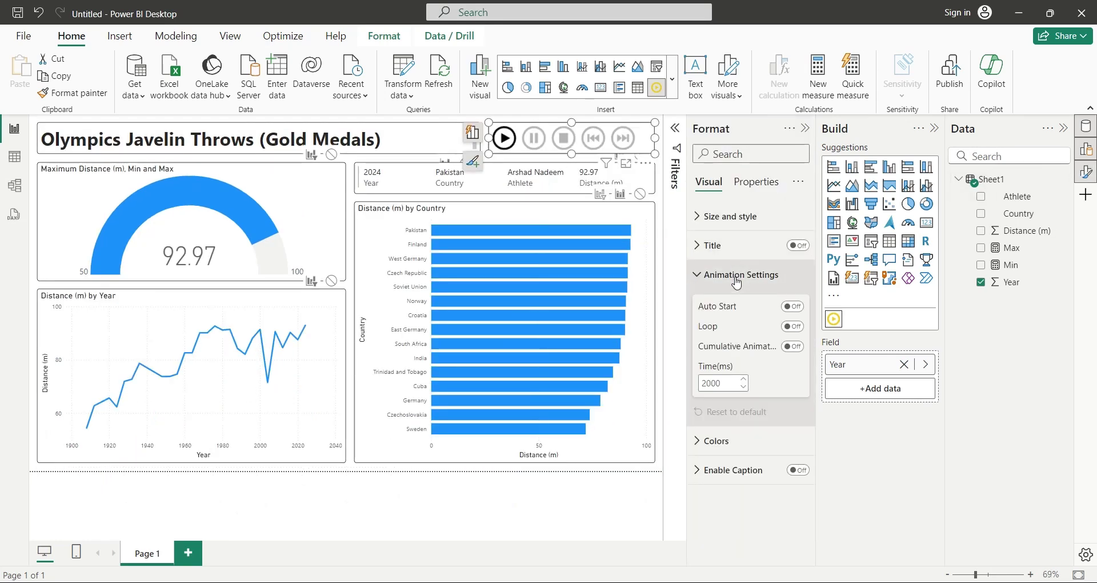
pyautogui.click(793, 346)
pyautogui.click(805, 128)
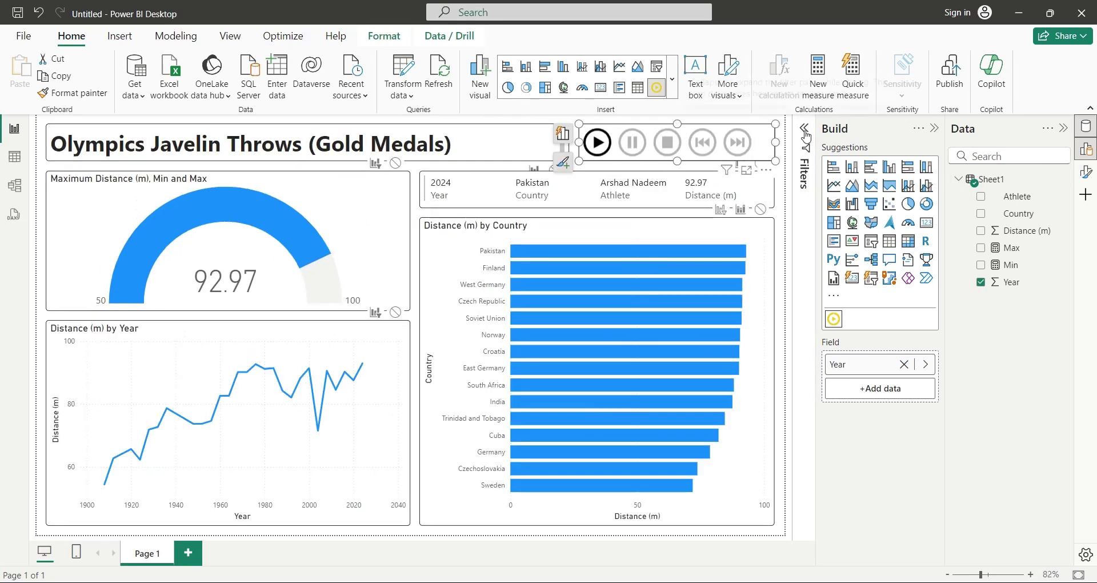
pyautogui.click(790, 247)
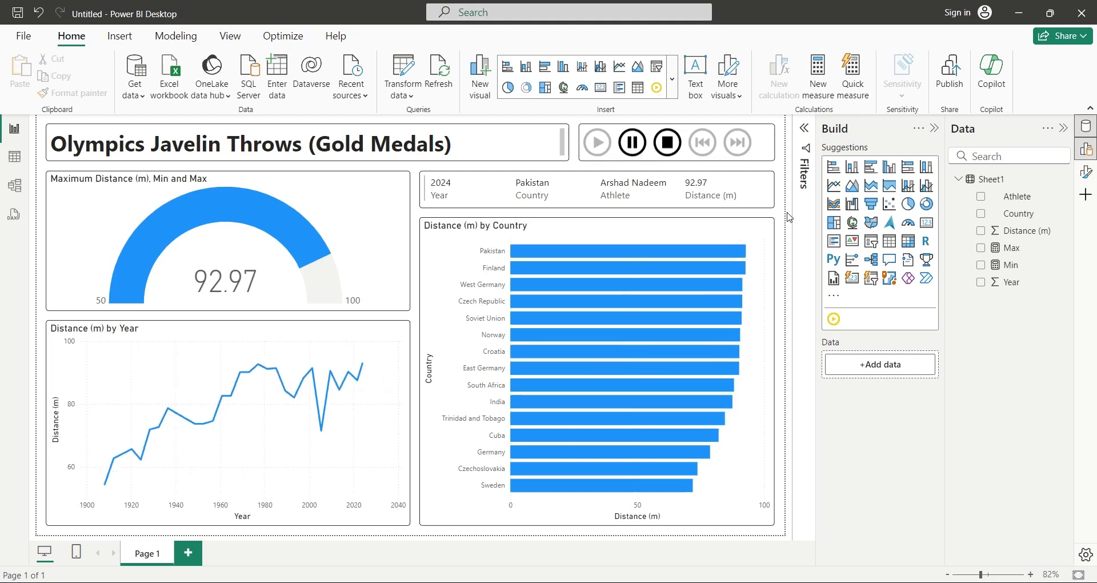
# Stop the animation and replay it from 1908
pyautogui.click(678, 151)
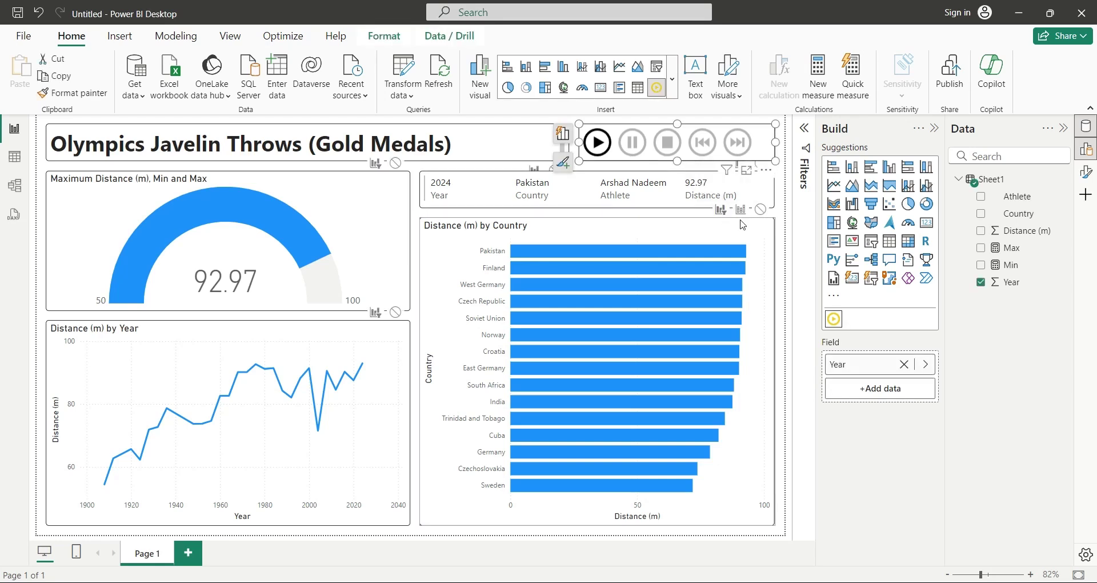
pyautogui.click(785, 230)
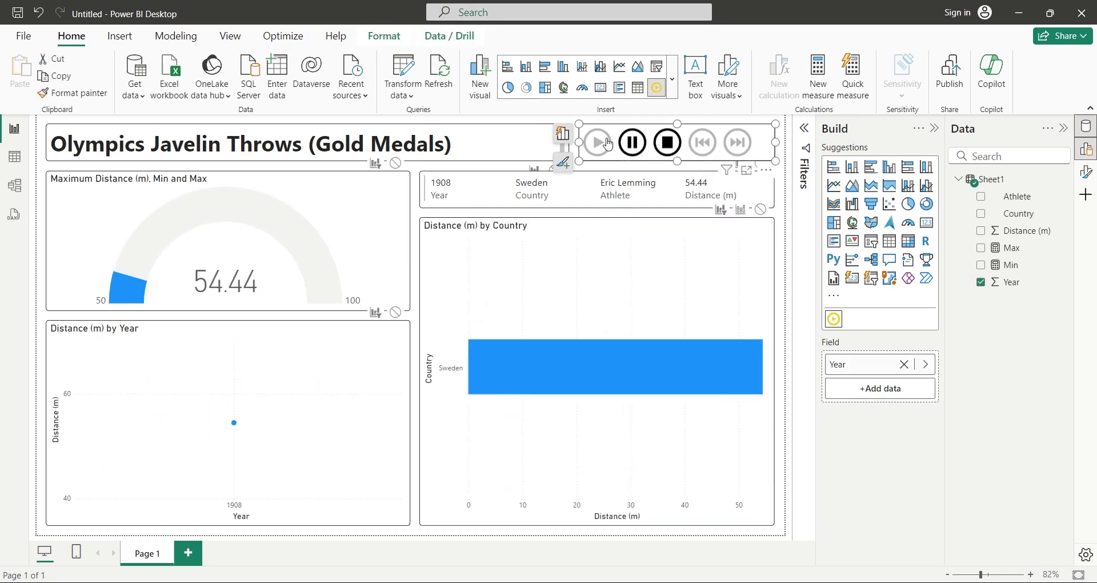
pyautogui.click(783, 272)
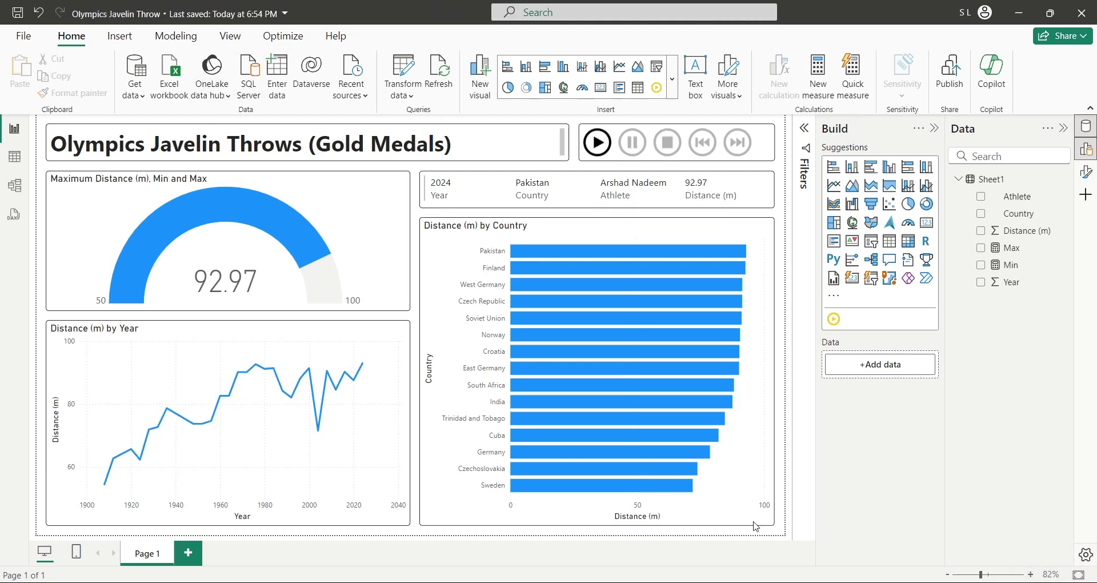
# Save and publish Olympics Javelin Throw to My workspace in the Power BI service
pyautogui.click(26, 41)
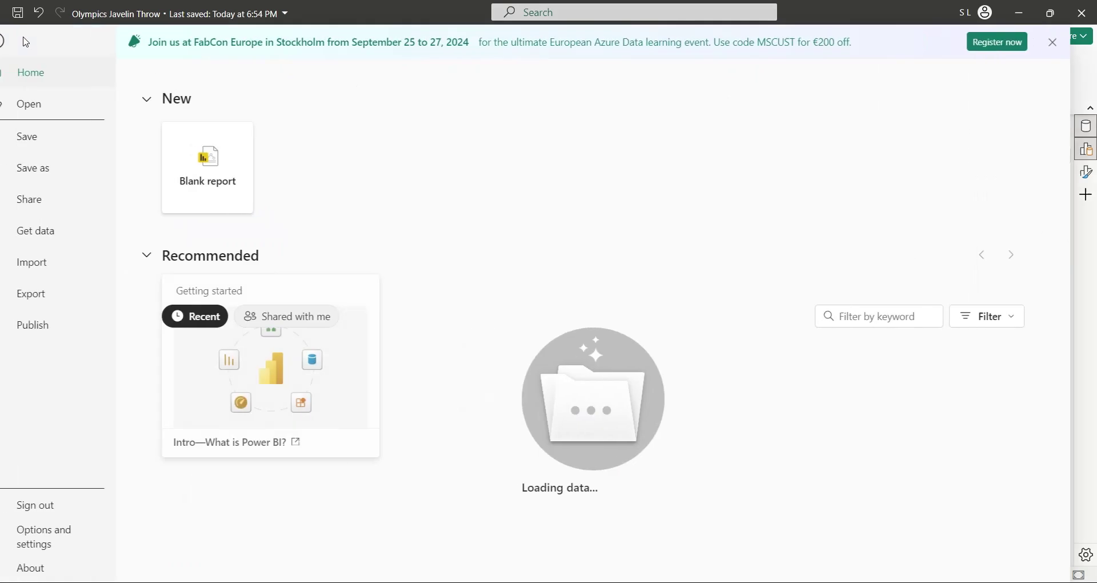
pyautogui.click(63, 325)
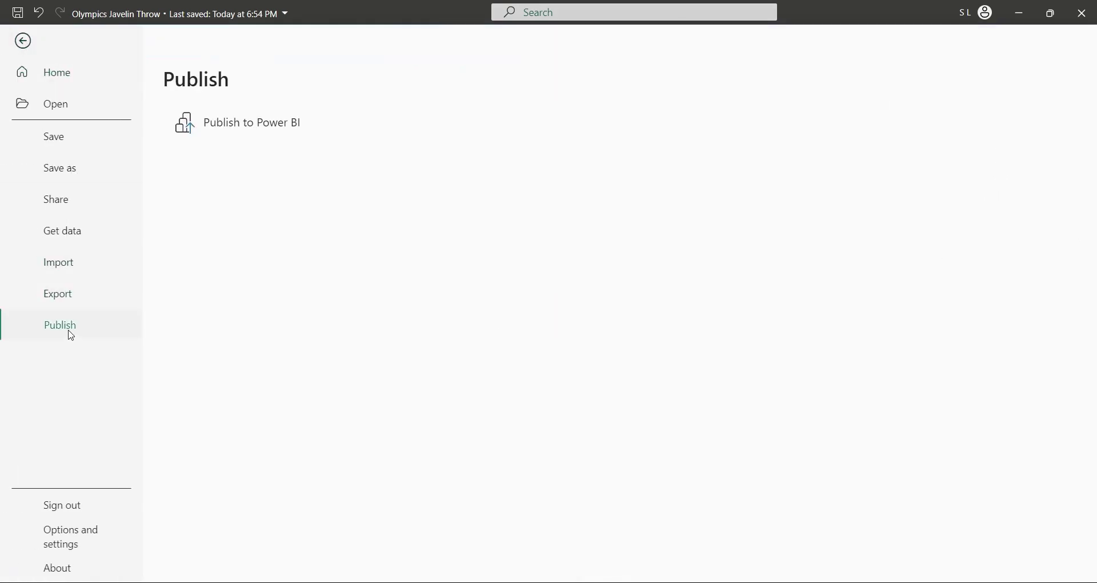
pyautogui.click(250, 128)
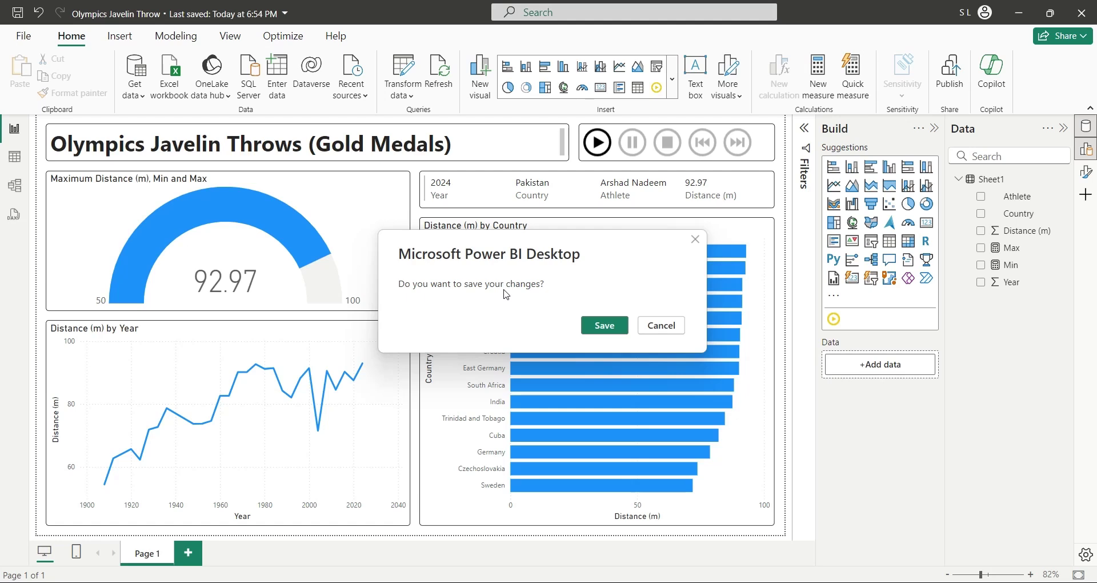
pyautogui.click(604, 325)
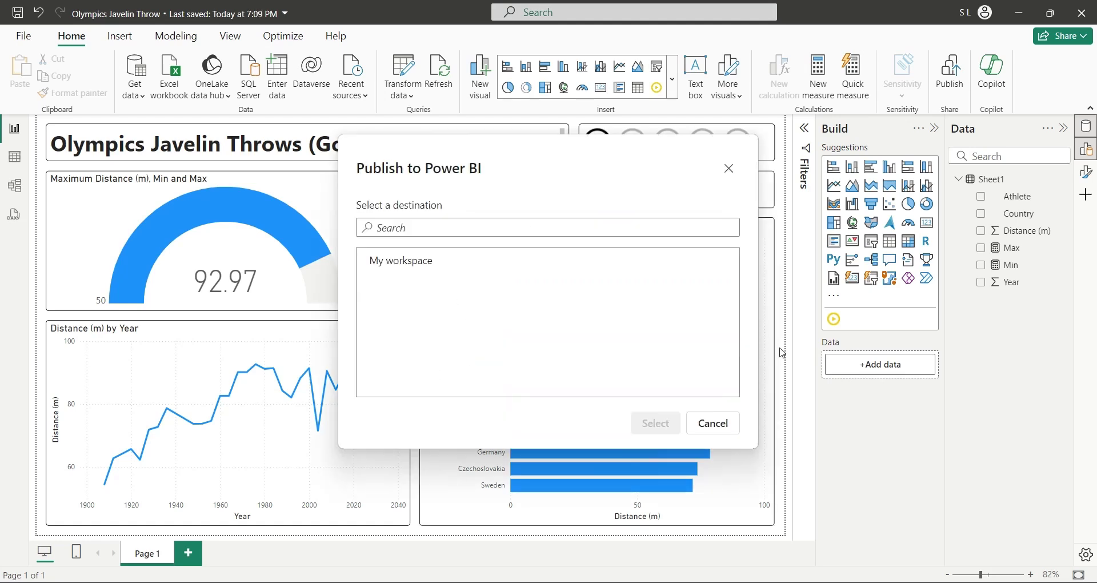
pyautogui.click(402, 264)
pyautogui.click(651, 422)
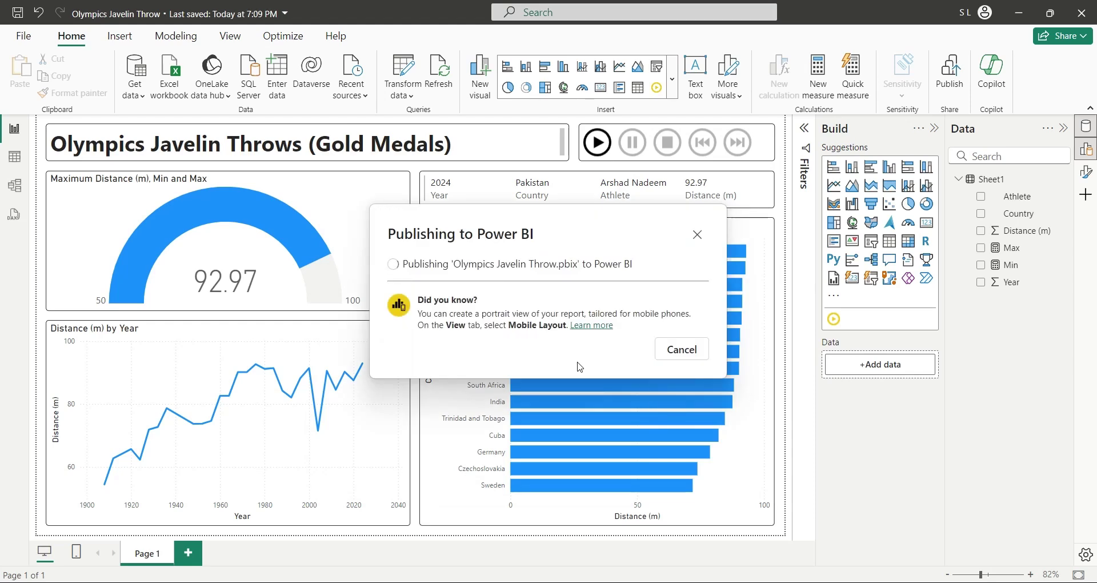
pyautogui.click(688, 391)
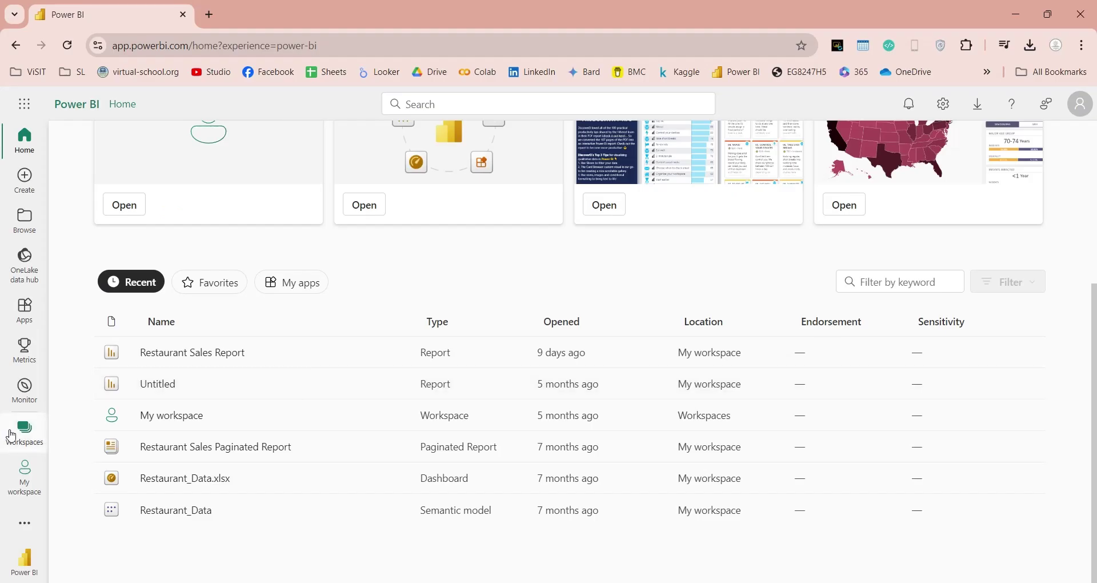
# Open the Workspaces list in the Power BI service
pyautogui.click(15, 433)
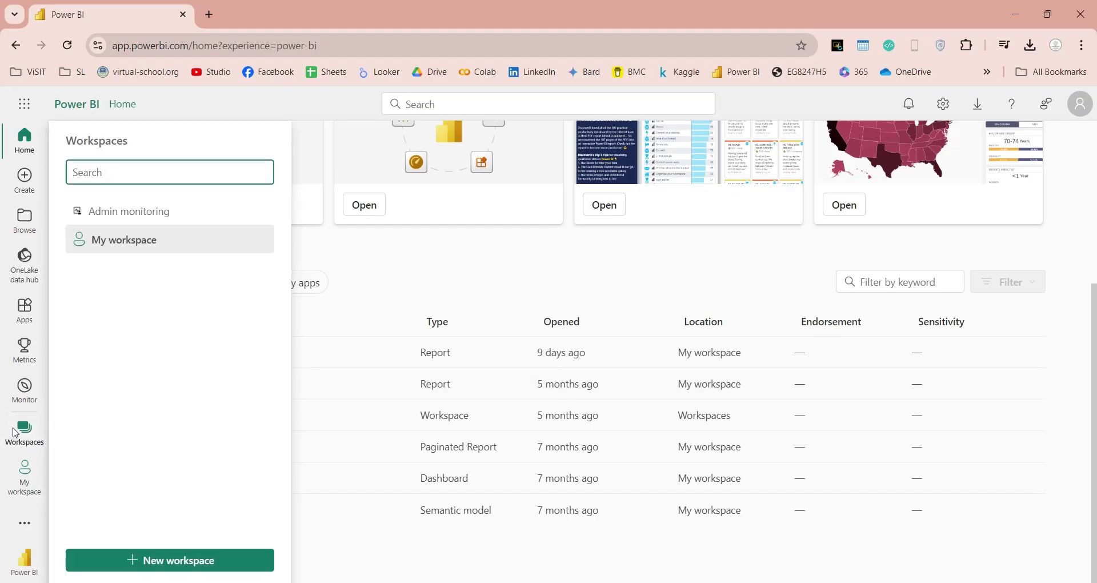